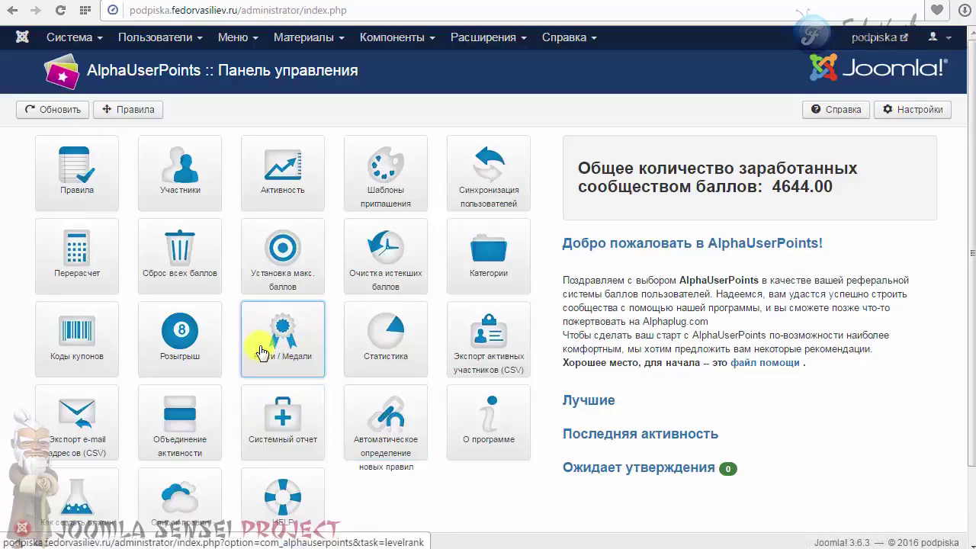
- Open the Ранги / Медали list and examine its ranks, medal, images and the points each level requires
click(283, 352)
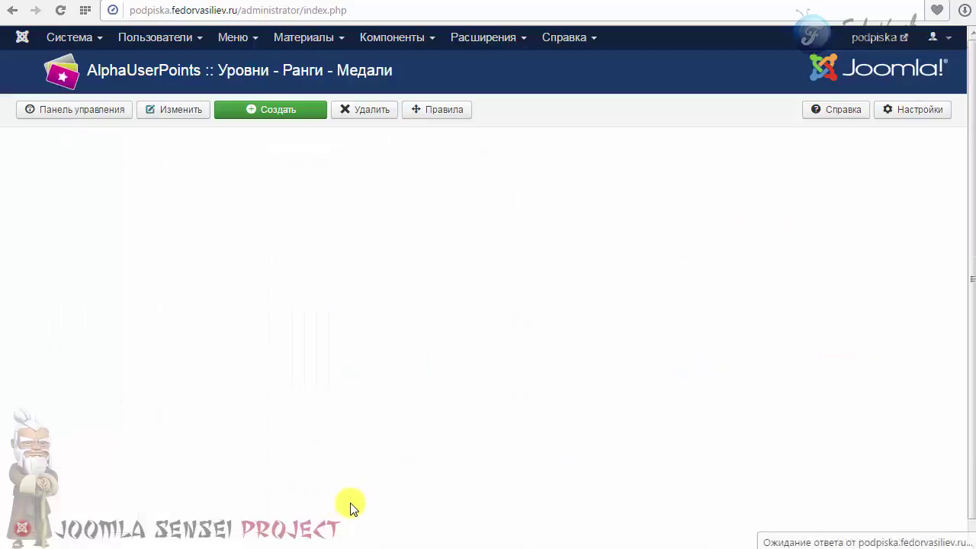
scroll(343, 505, down, 4)
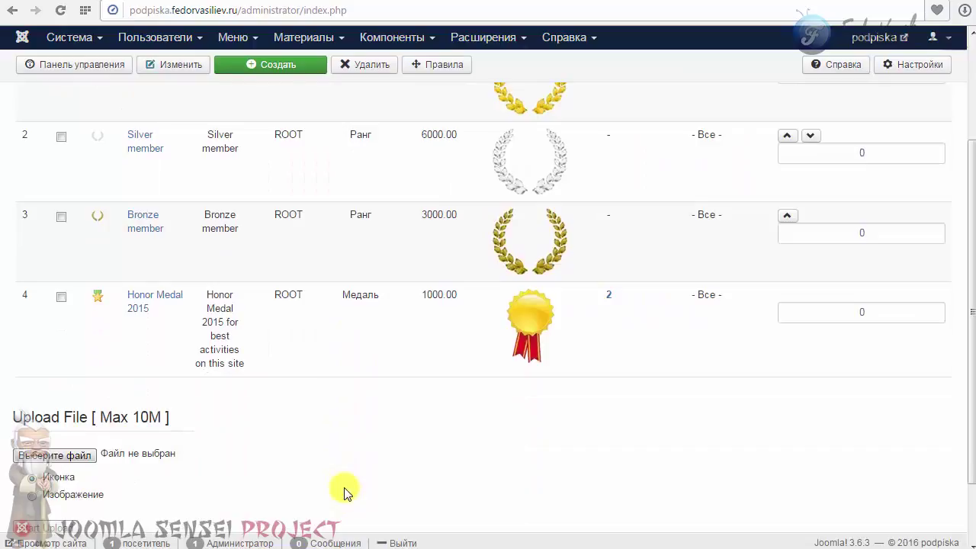
scroll(344, 491, up, 4)
drag(543, 181, 496, 182)
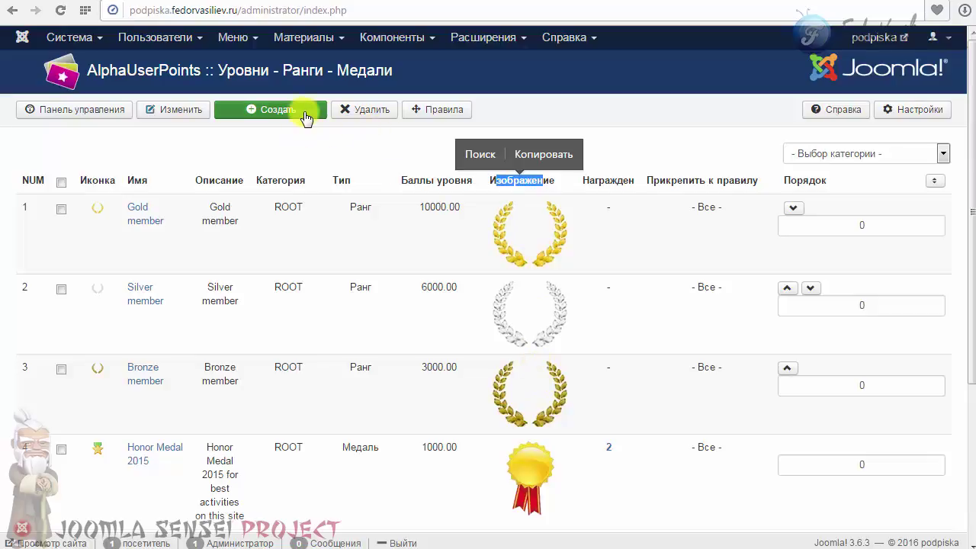
click(339, 141)
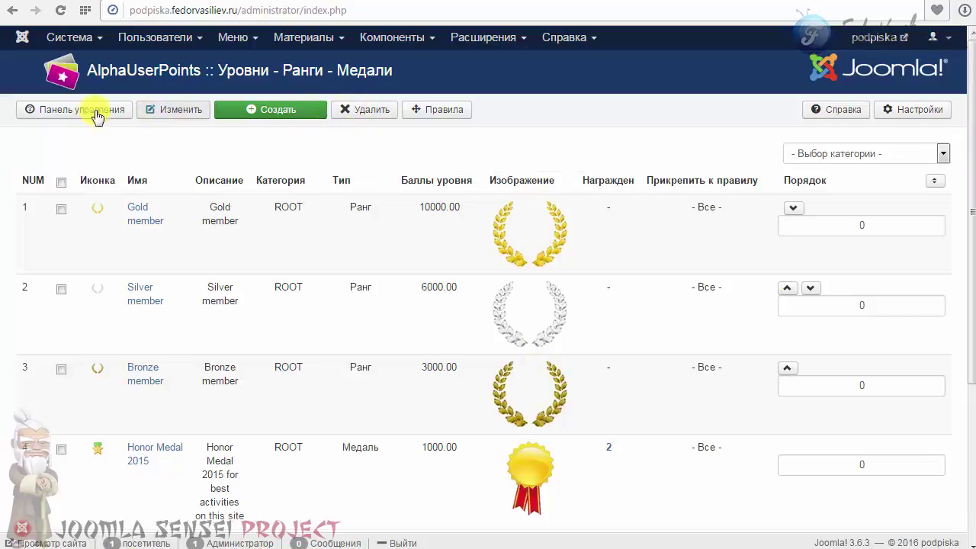
scroll(503, 206, down, 3)
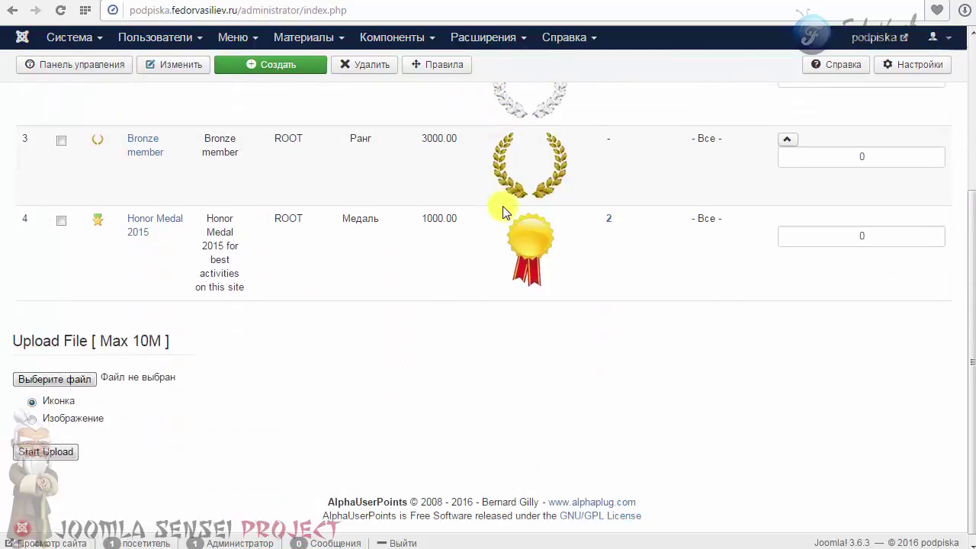
scroll(502, 212, up, 2)
scroll(502, 212, up, 2)
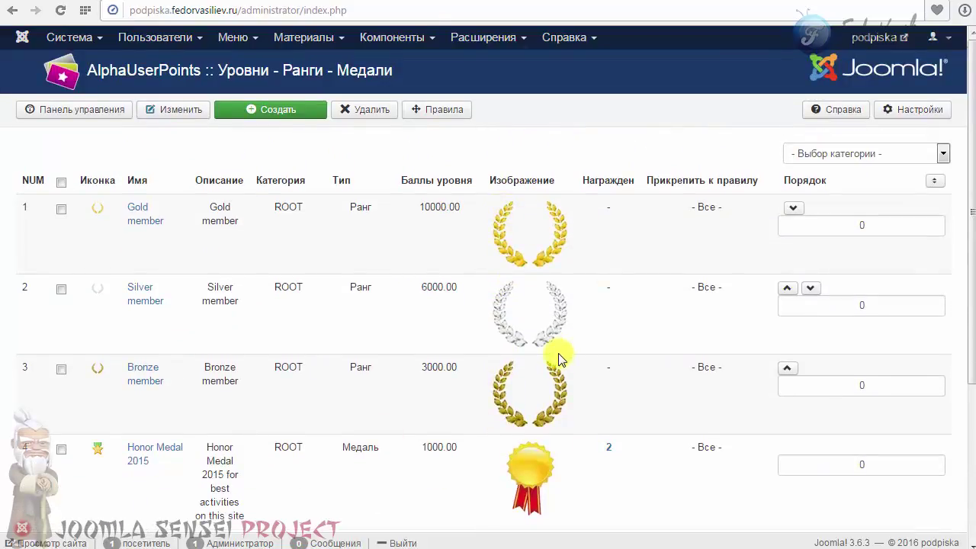
scroll(557, 358, down, 2)
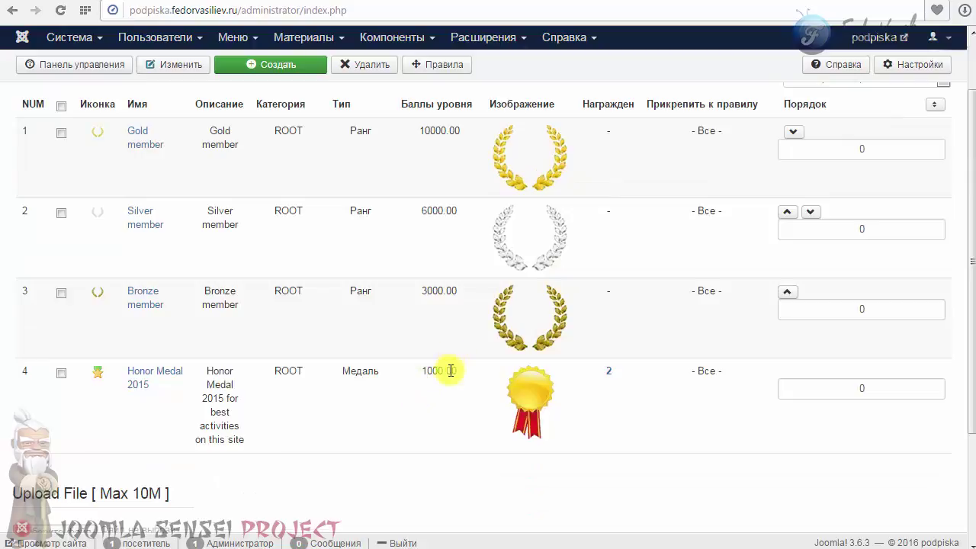
drag(401, 105, 471, 107)
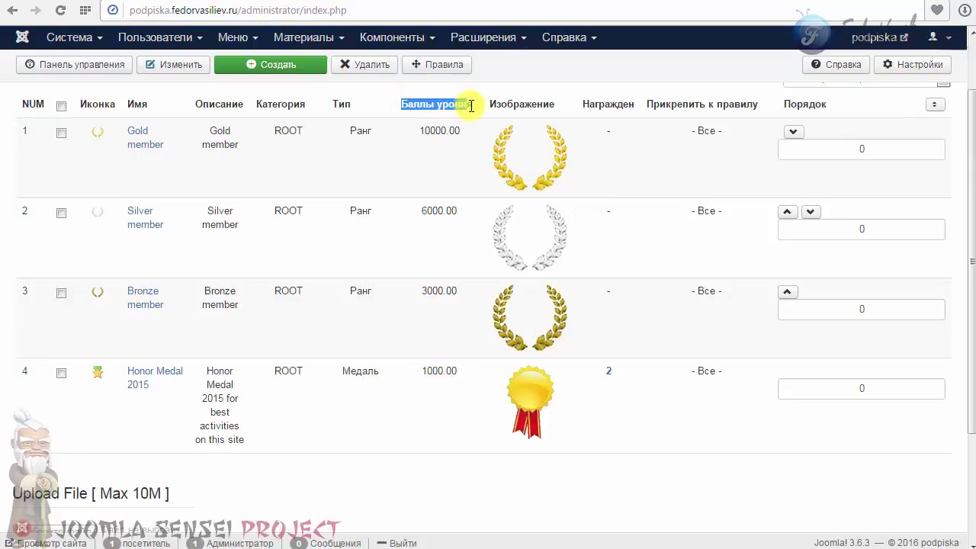
click(435, 392)
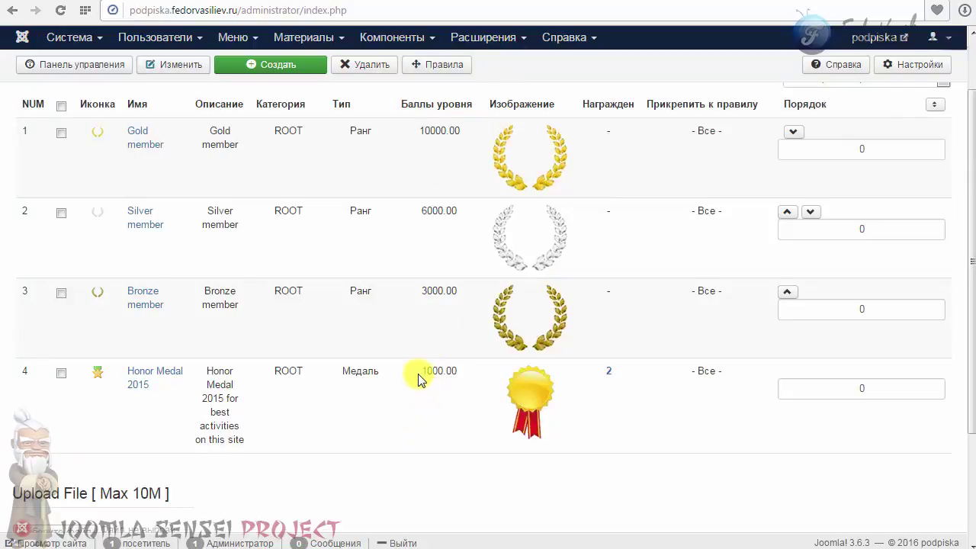
drag(419, 371, 460, 371)
click(455, 392)
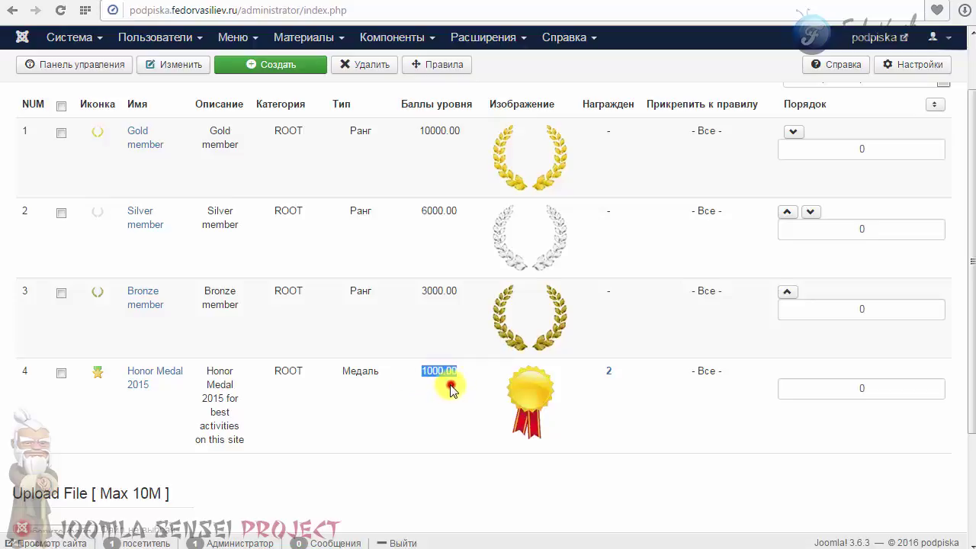
click(428, 369)
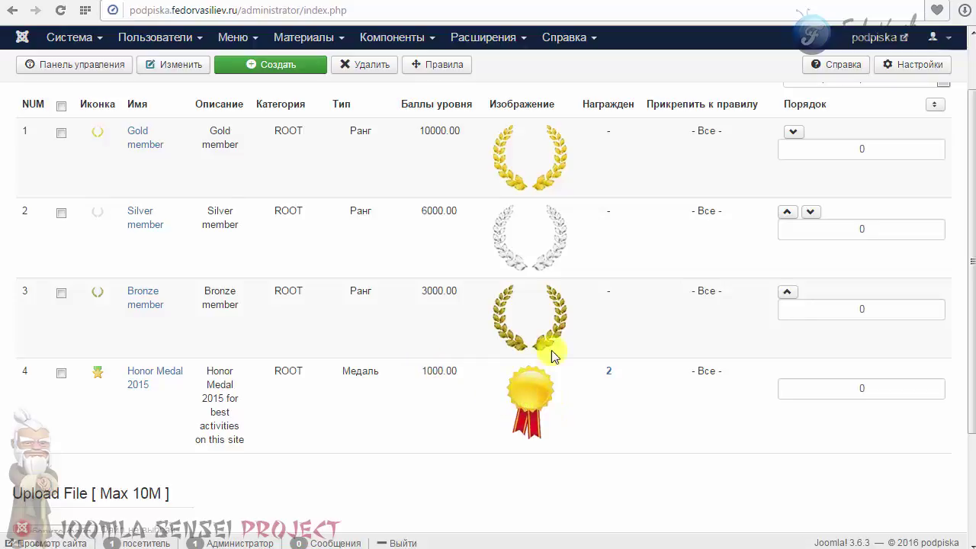
- Open the Honor Medal 2015 entry, rename it медаль and set its description to "за помощь админу"
click(159, 372)
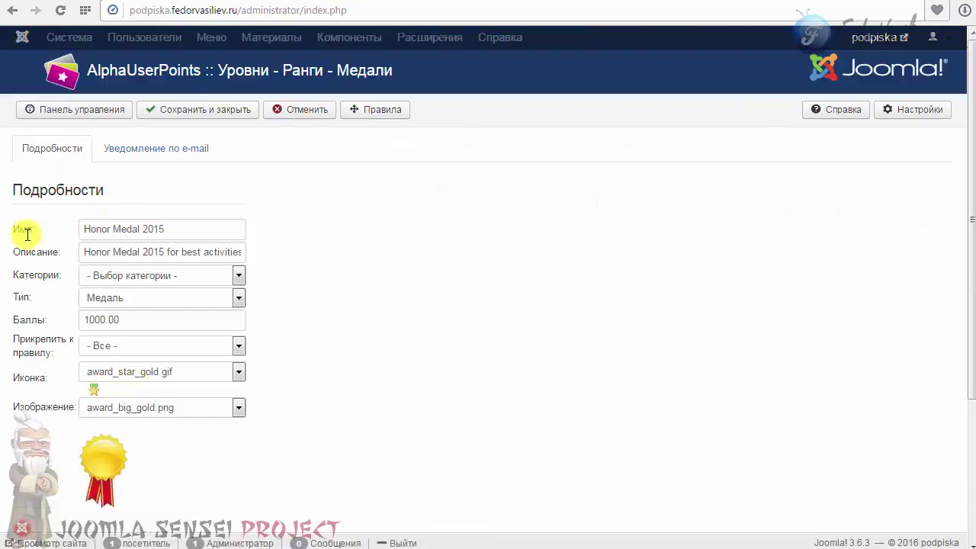
drag(201, 229, 42, 233)
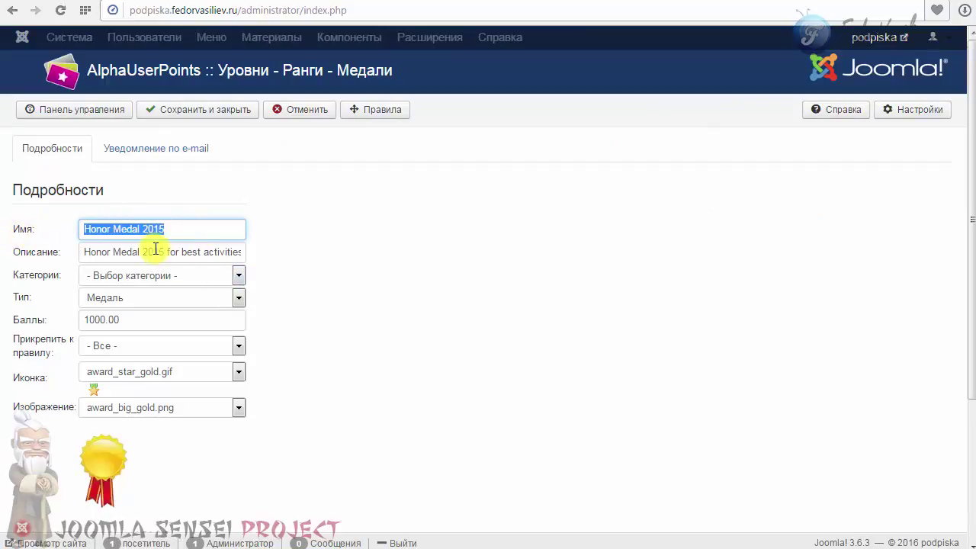
text(медаль)
drag(81, 252, 340, 260)
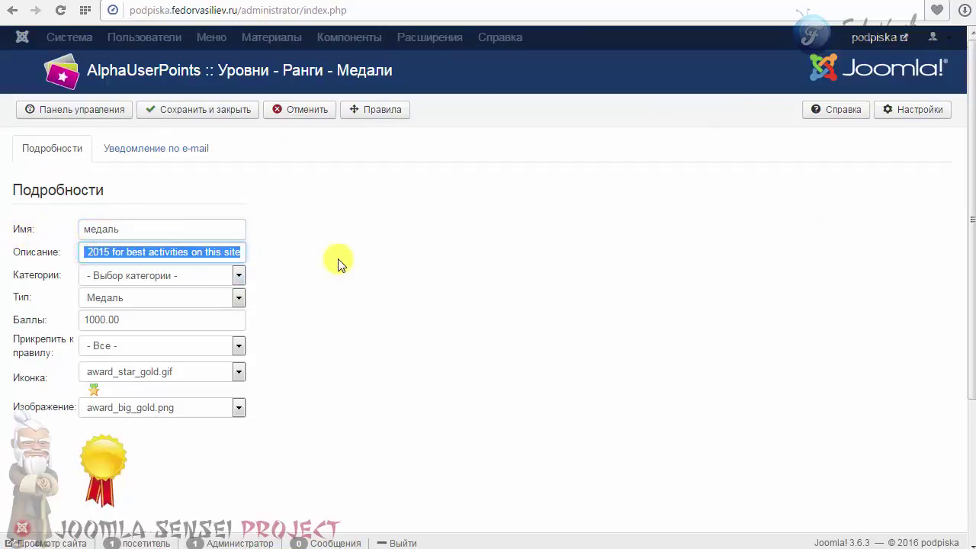
key(BackSpace)
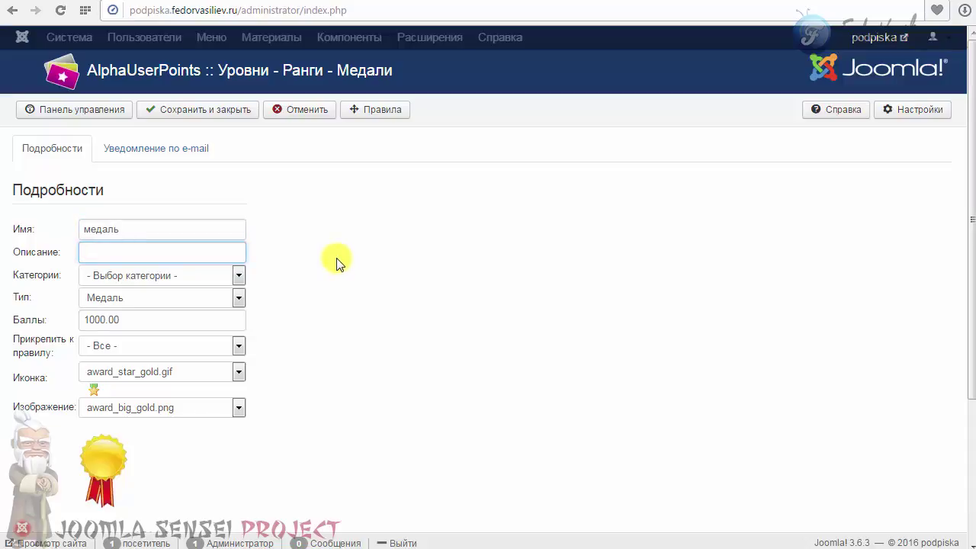
text(за помощь админу)
- Check the medal's points and available categories, and save and close the entry
drag(135, 321, 69, 320)
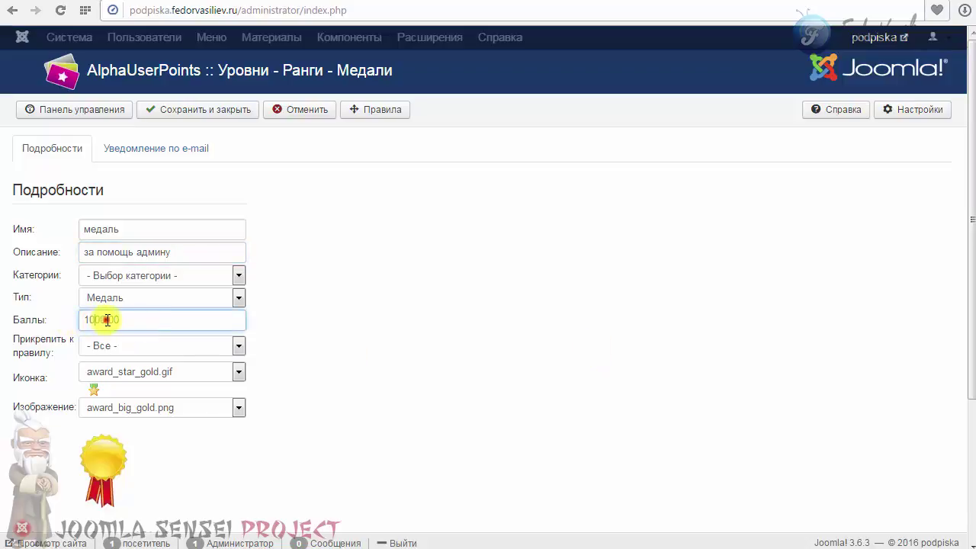
click(136, 319)
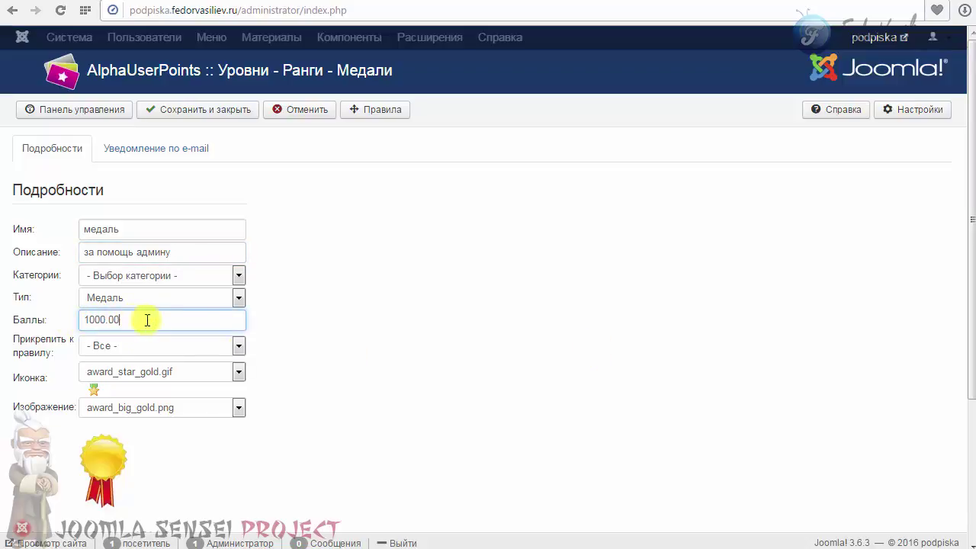
click(131, 276)
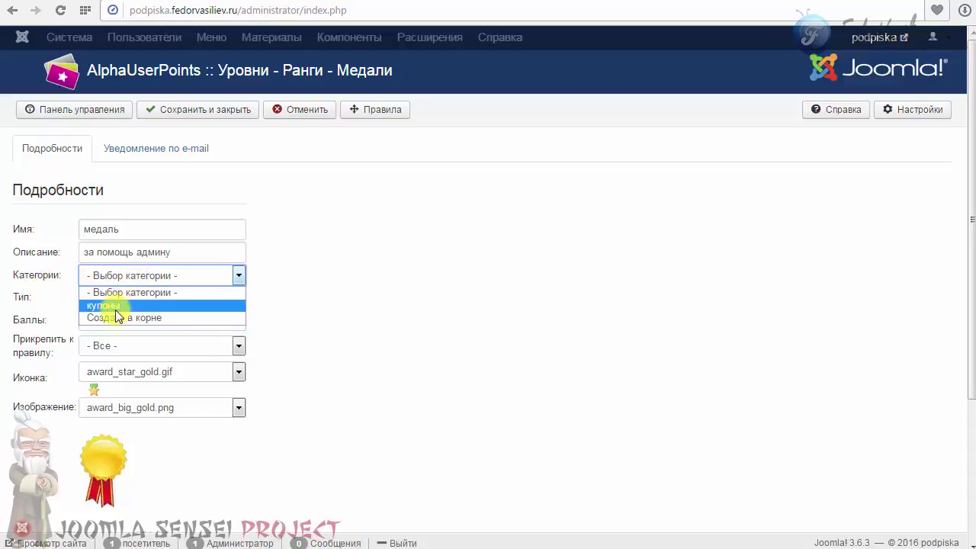
click(345, 293)
click(202, 110)
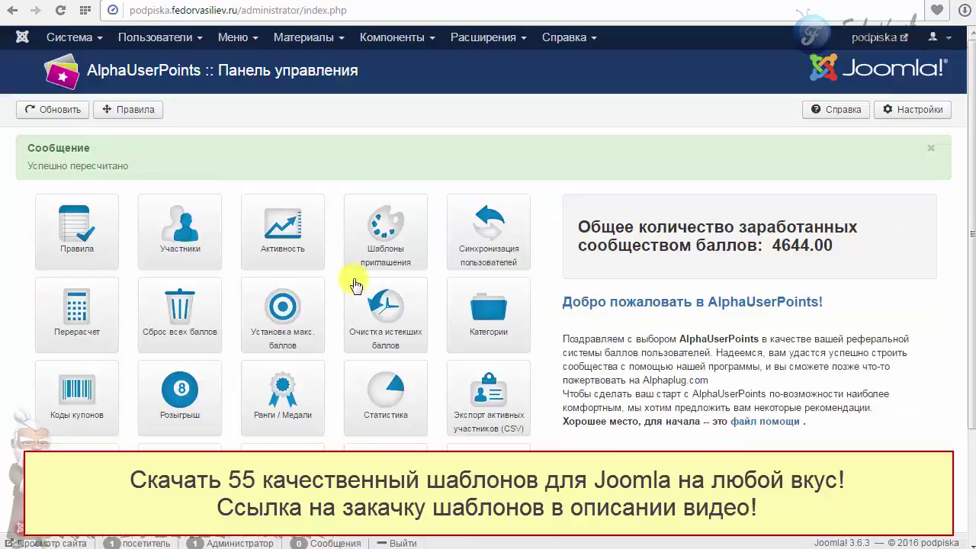
- Create an AlphaUserPoints category titled "медали", then save and close it
click(480, 307)
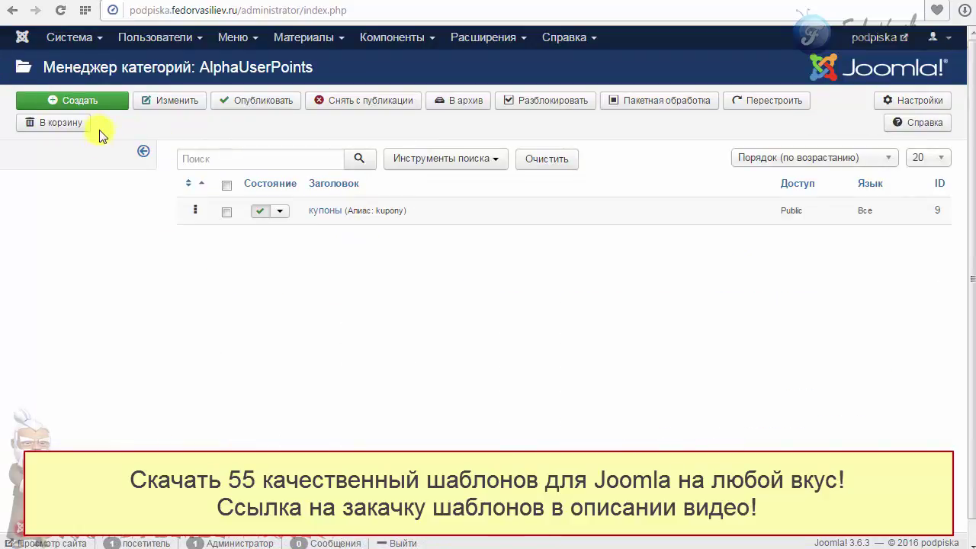
click(93, 102)
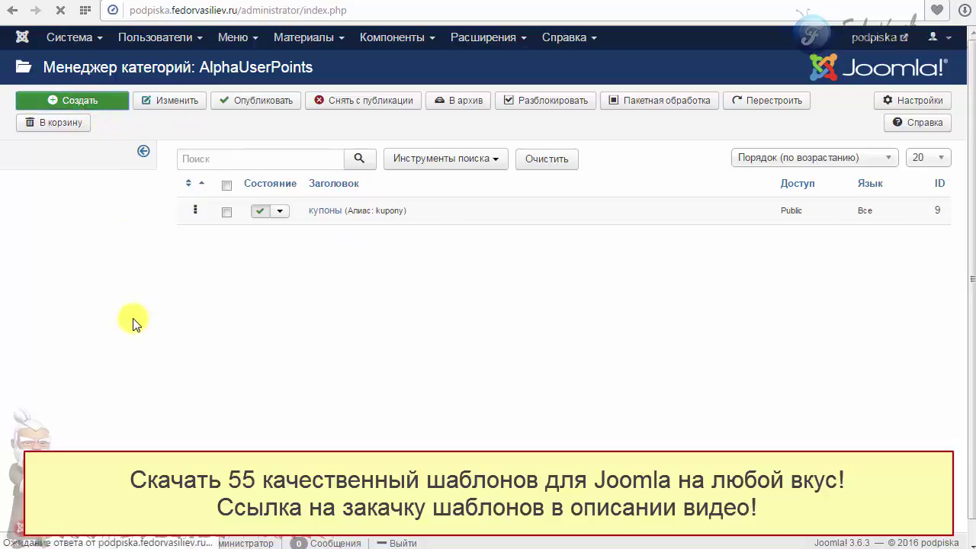
click(125, 142)
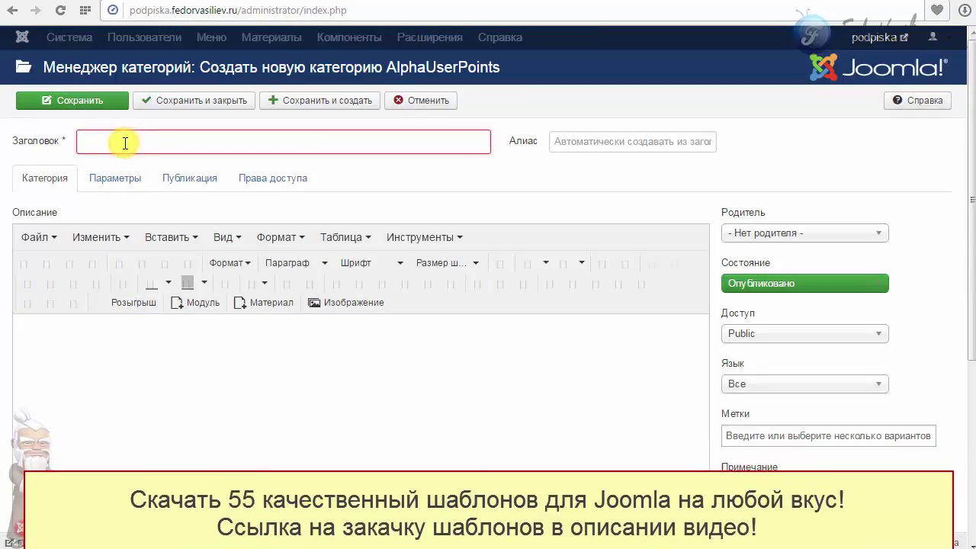
text(медали)
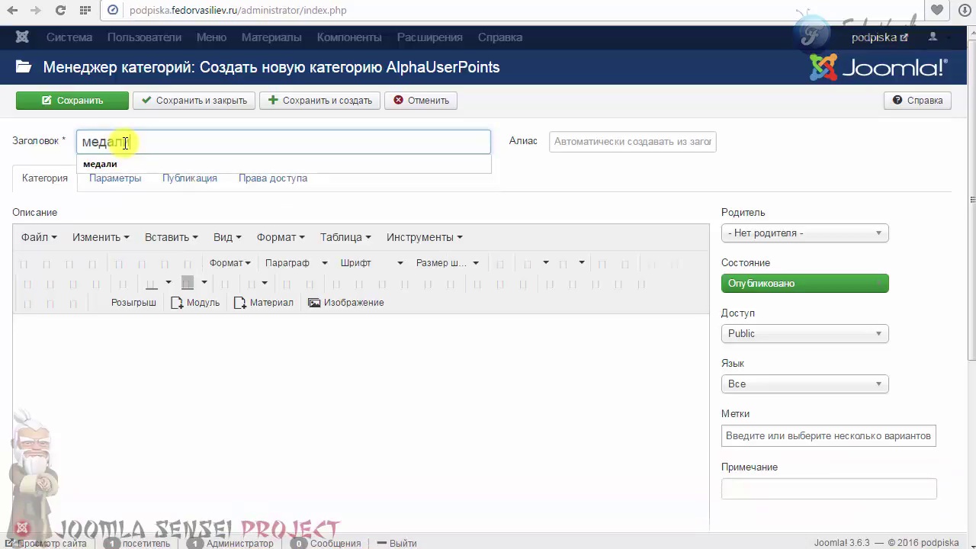
click(310, 442)
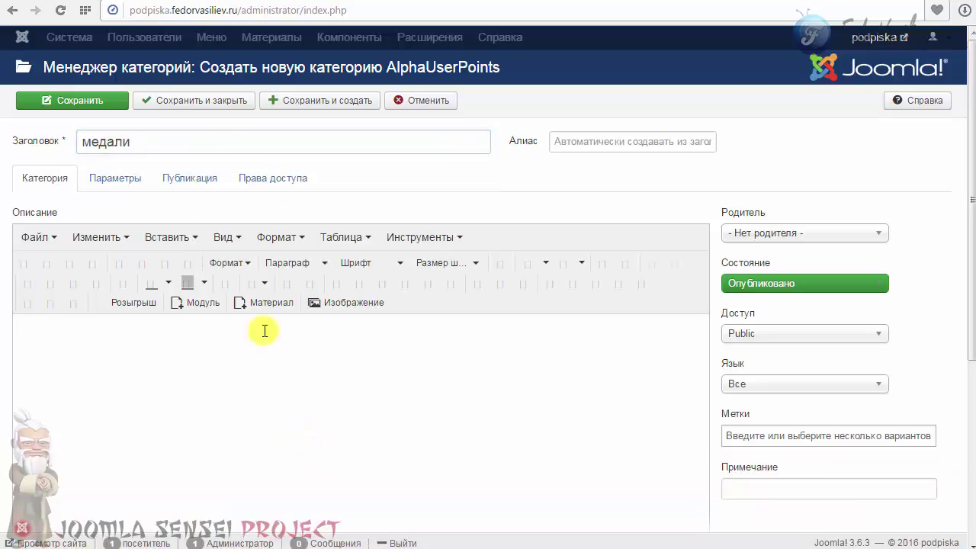
click(214, 104)
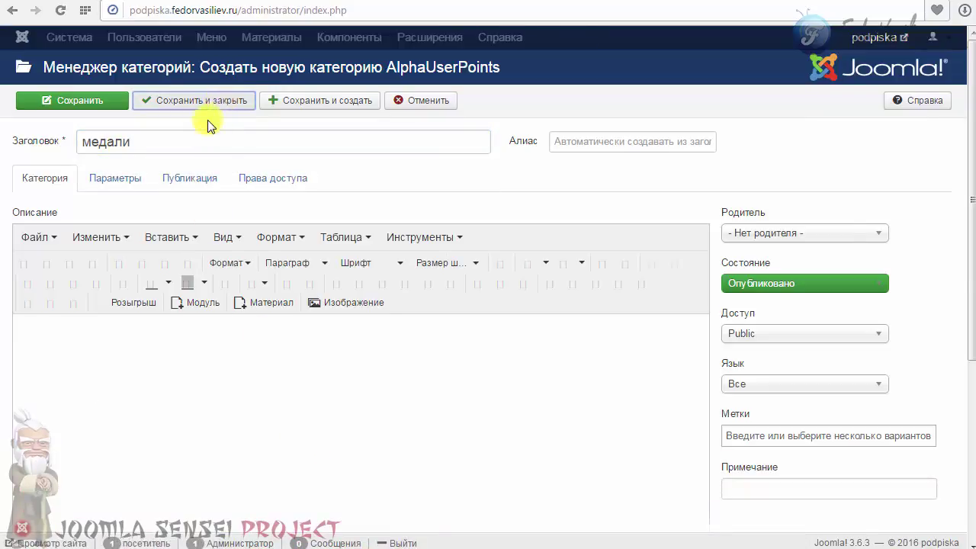
- Reopen the медаль entry from the AlphaUserPoints Ранги / Медали list and assign it to the медали category
click(379, 40)
click(375, 80)
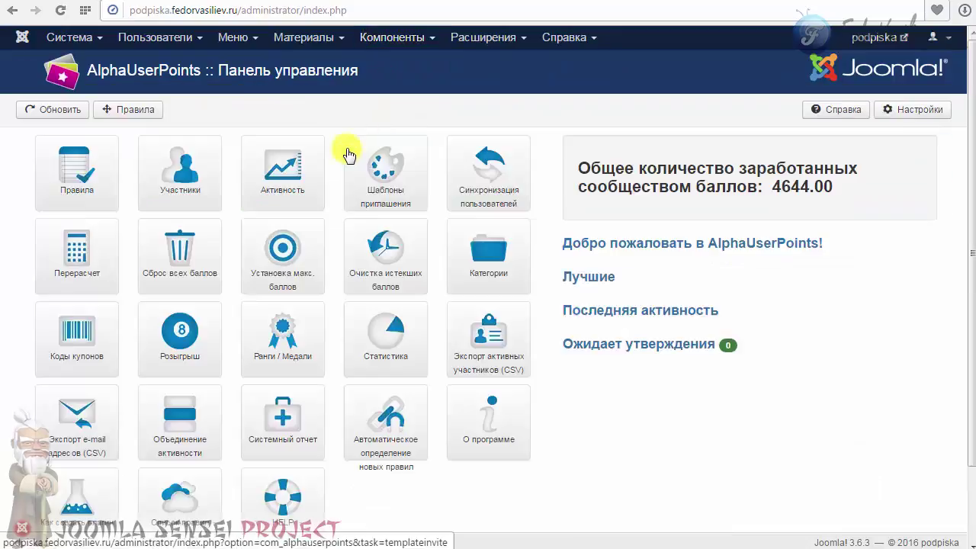
click(259, 367)
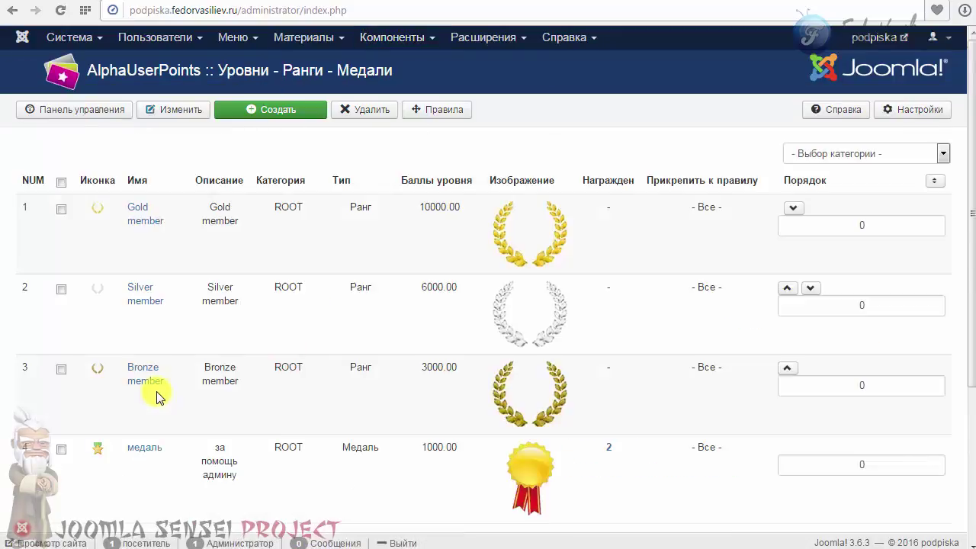
scroll(139, 372, down, 2)
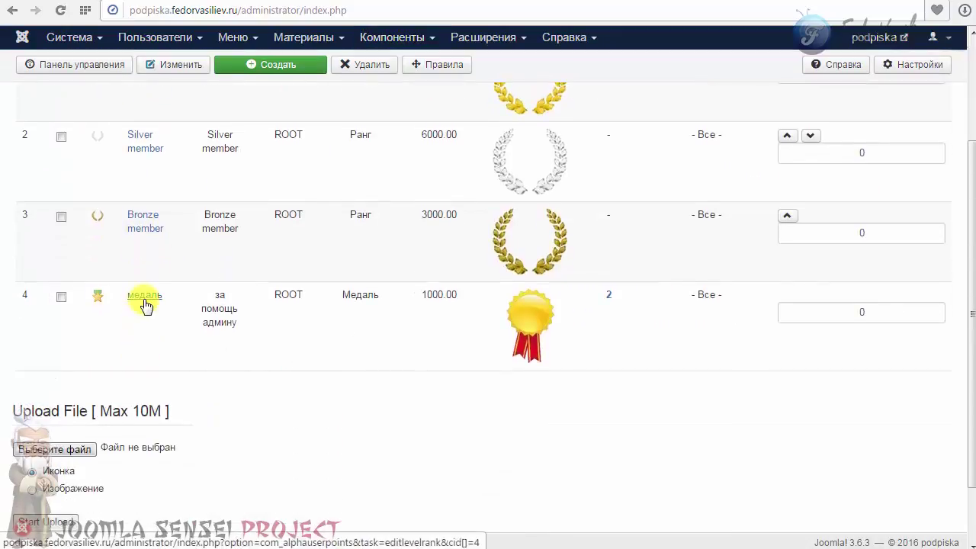
click(144, 297)
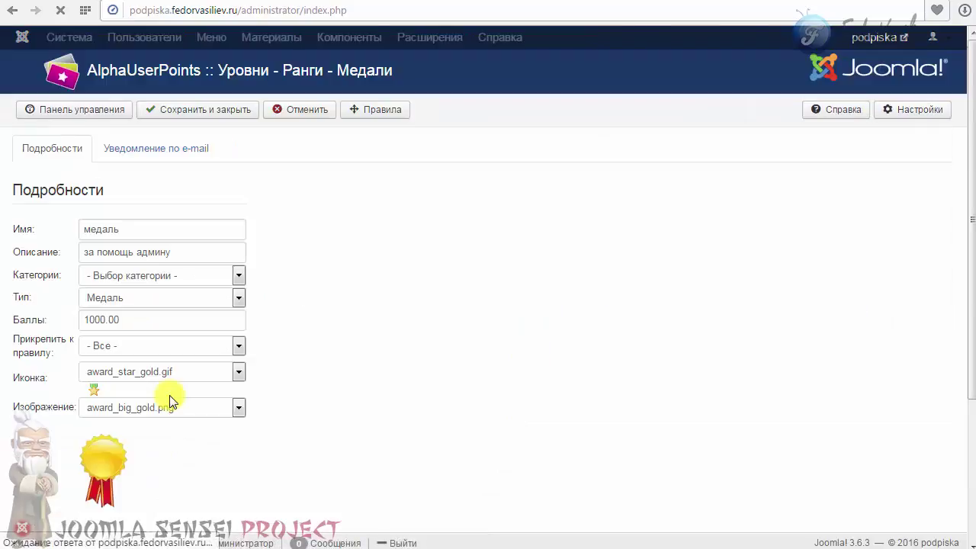
click(101, 276)
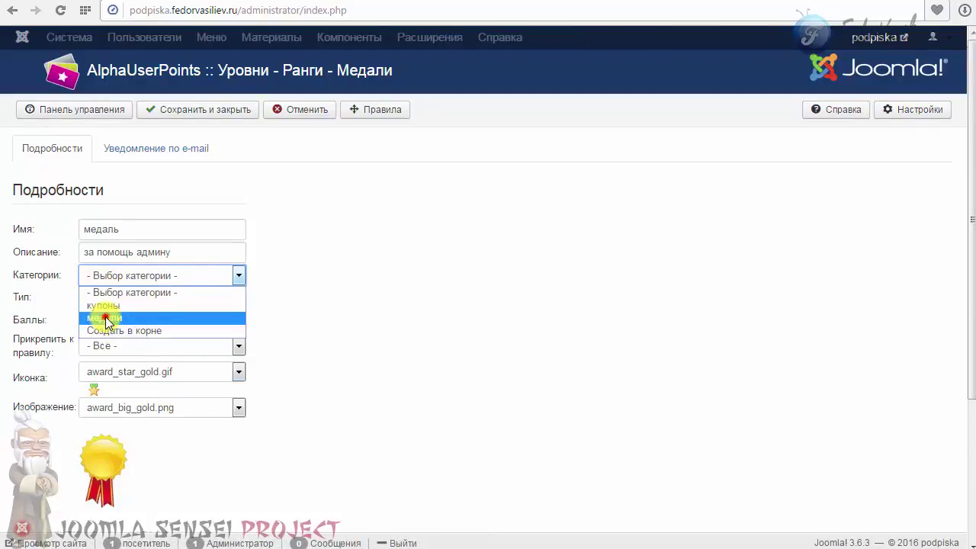
click(102, 317)
- Consult the explanation of the Тип setting and set the medal entry's type to Ранг
click(24, 297)
mouse_move(21, 296)
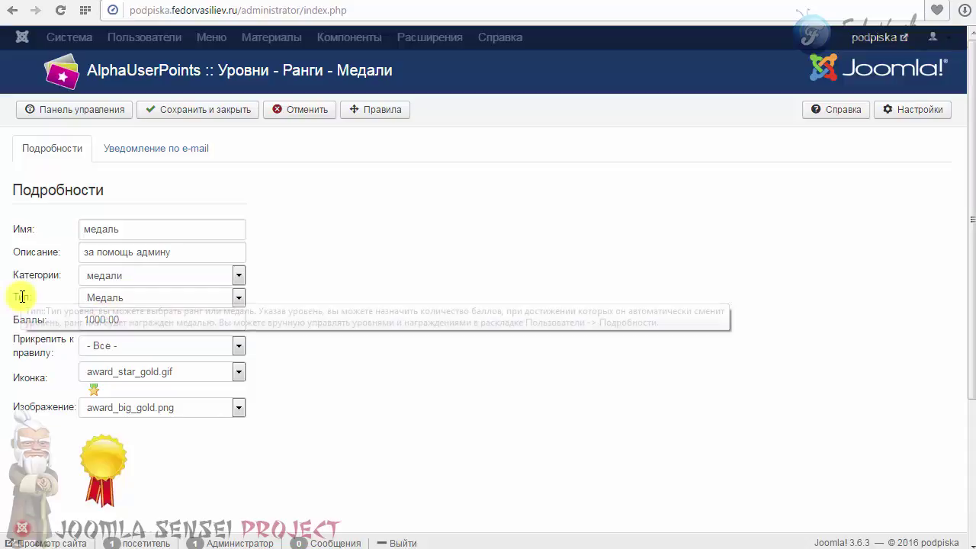
click(157, 299)
click(111, 314)
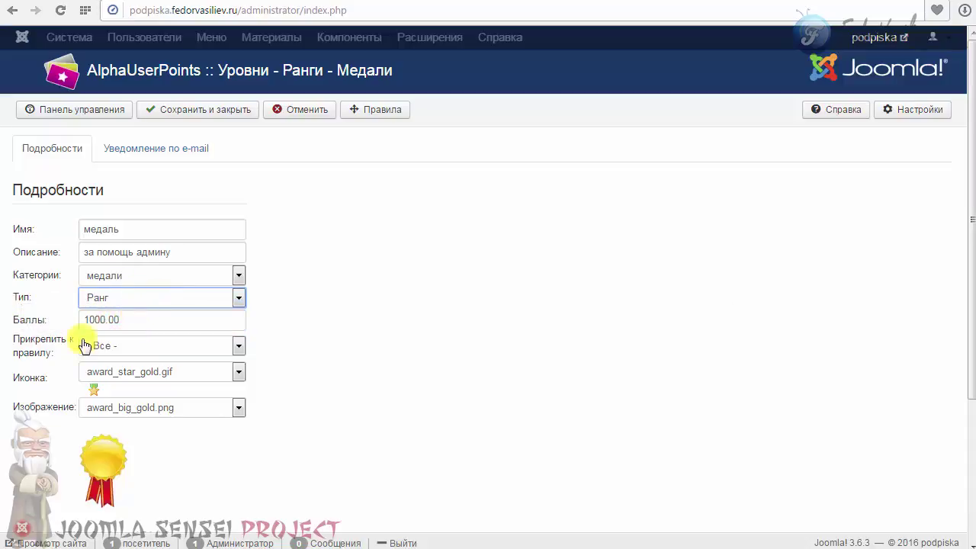
click(48, 323)
click(66, 320)
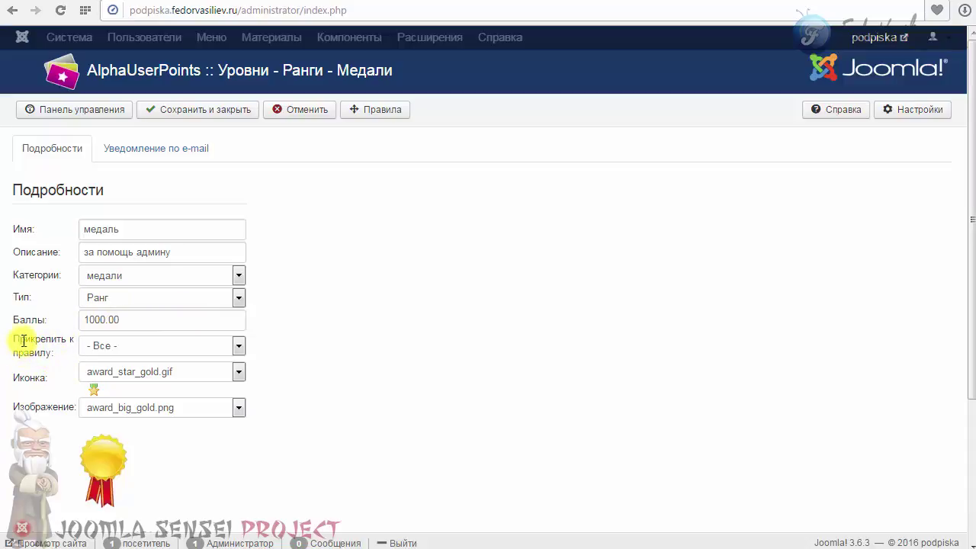
- Review the rules available for attachment, select "- Все -", and set the entry's icon to icon_bronze.gif
drag(17, 338, 120, 355)
click(120, 353)
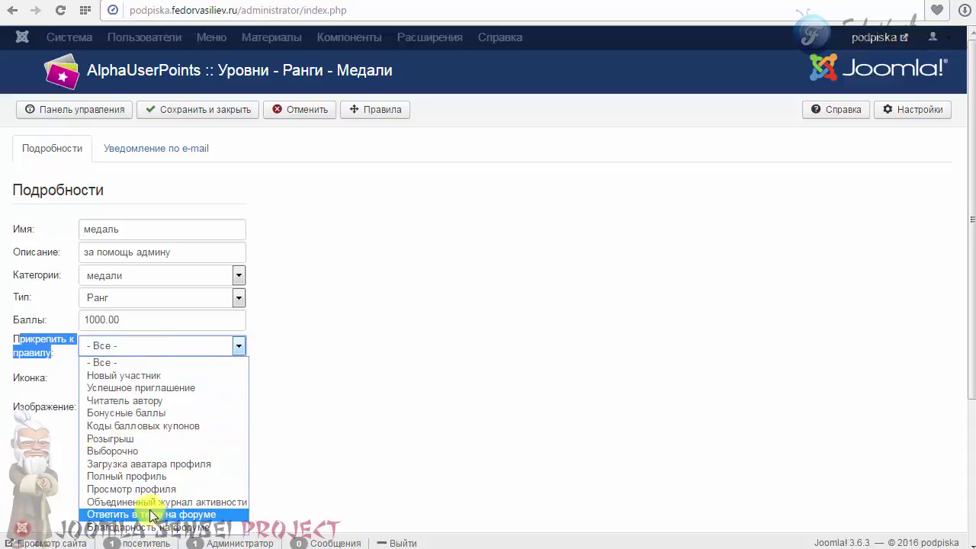
click(106, 363)
scroll(297, 332, down, 2)
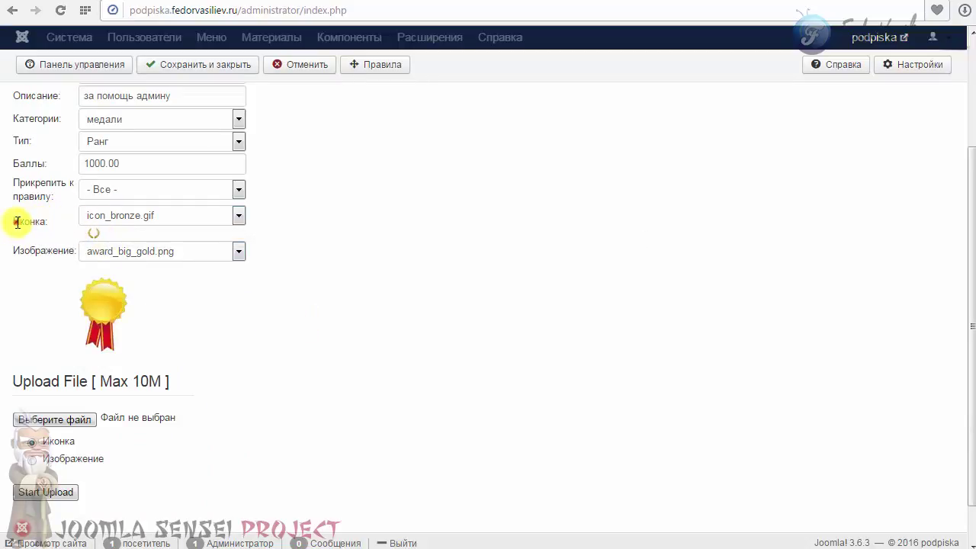
- Try bronze.gif as the medal entry's image, and return the image to award_big_gold.png
drag(16, 223, 46, 221)
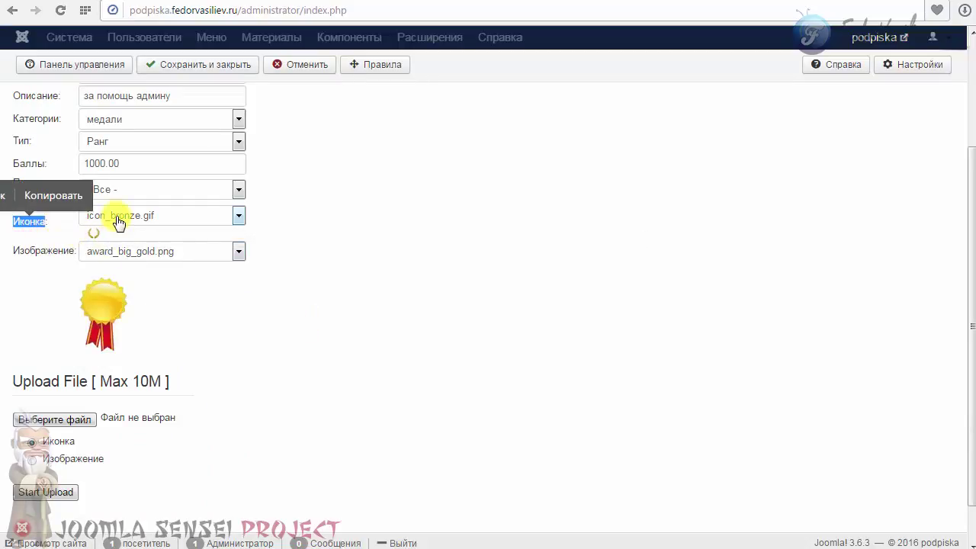
click(118, 219)
click(116, 216)
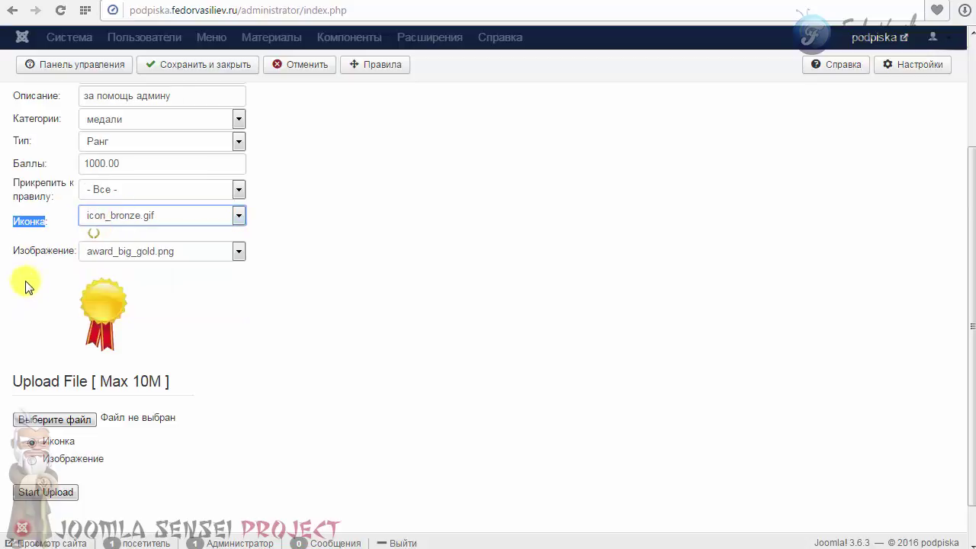
click(110, 254)
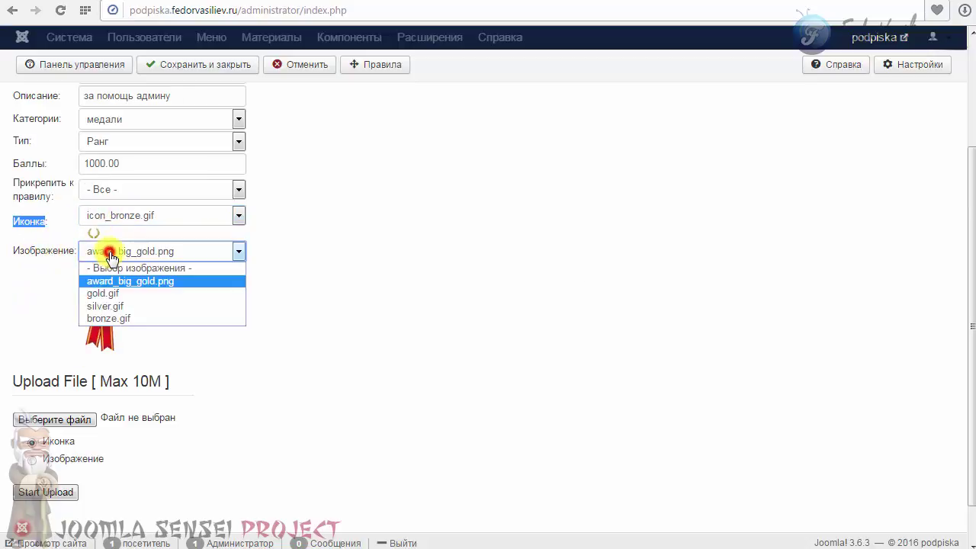
click(112, 319)
click(121, 252)
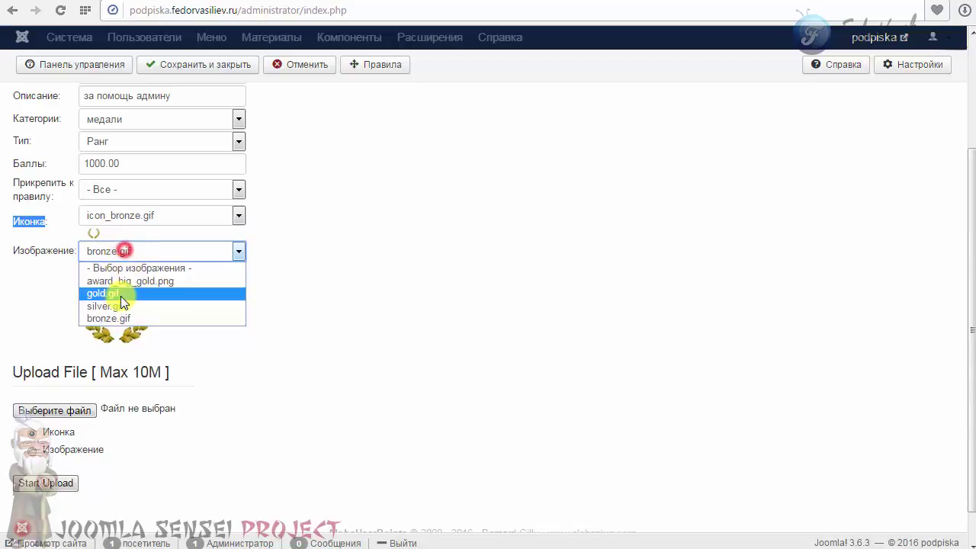
click(120, 296)
key(Up)
- Try award_star_silver.gif as the medal entry's icon, and return the icon to icon_bronze.gif
click(119, 215)
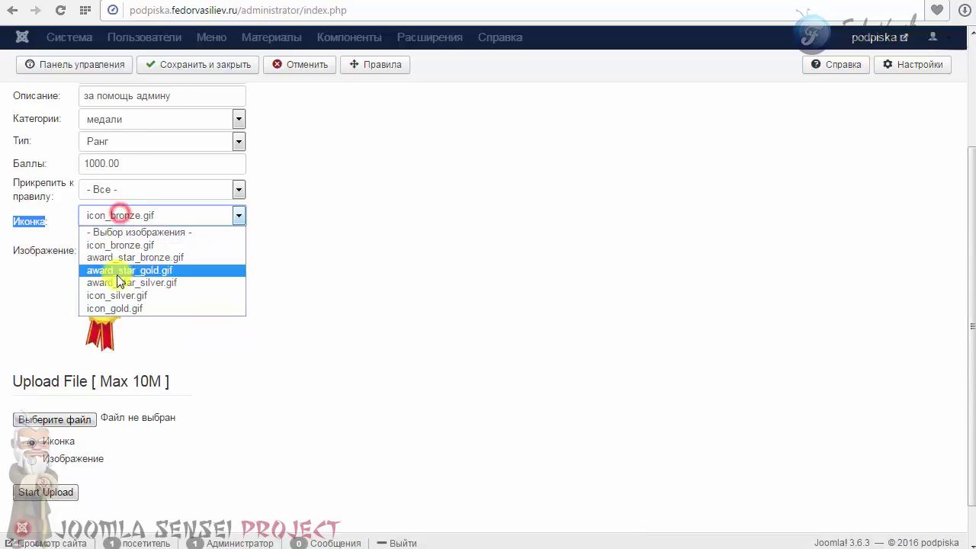
click(116, 281)
click(119, 216)
click(119, 217)
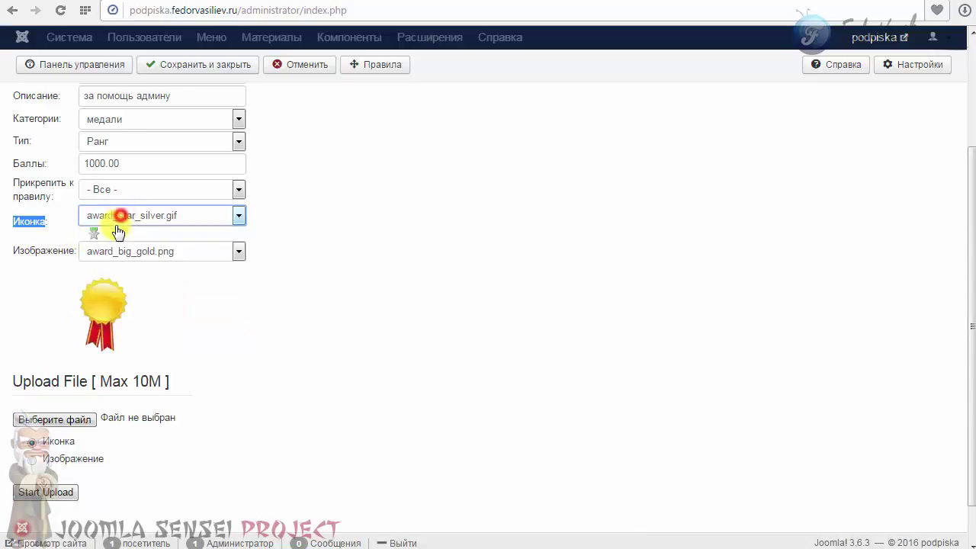
click(119, 217)
click(142, 243)
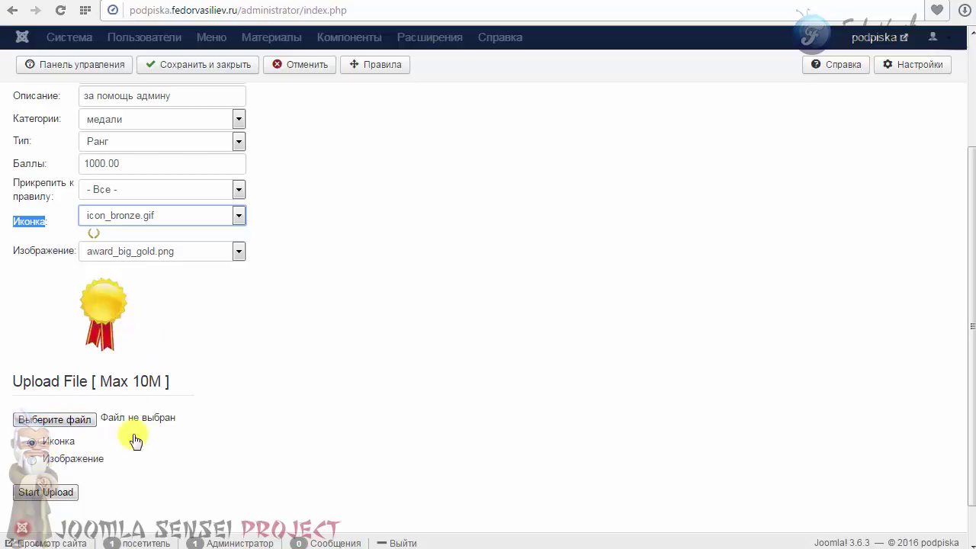
- Compare the Иконка and Изображение upload options with the entry's corresponding icon and image settings
double_click(57, 442)
triple_click(54, 221)
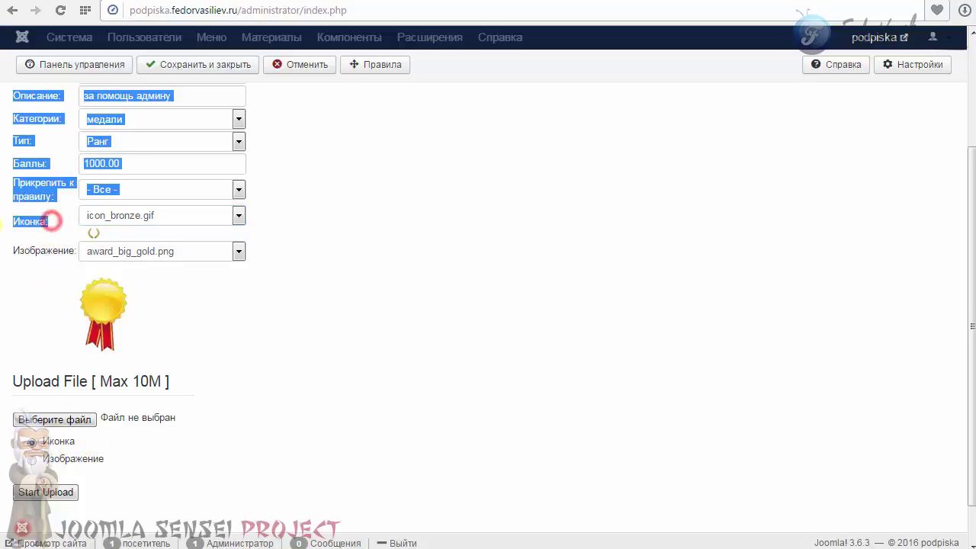
click(17, 220)
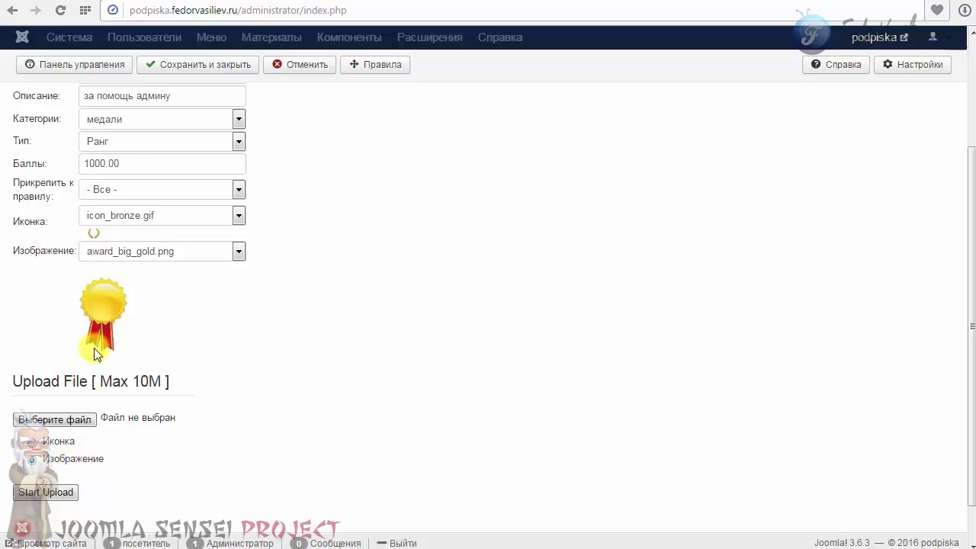
drag(14, 250, 52, 250)
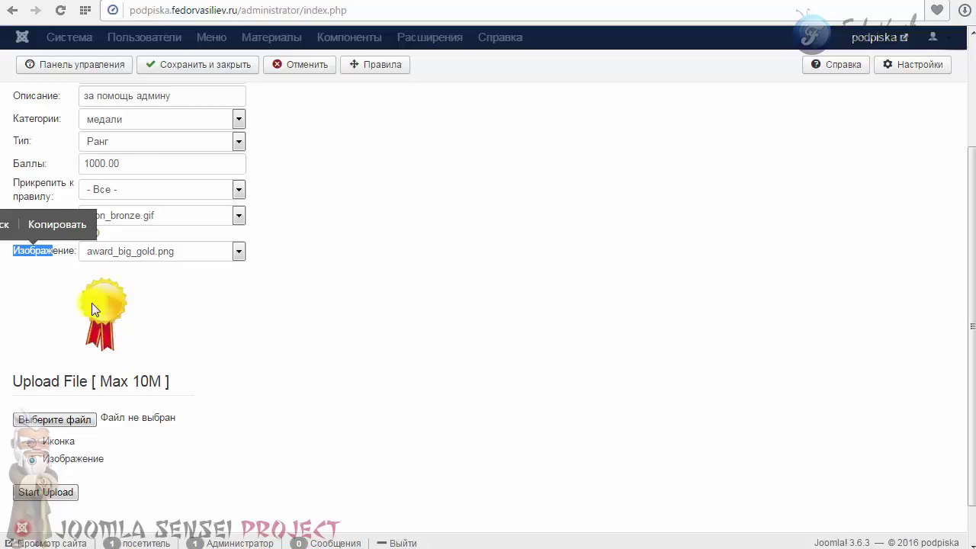
drag(47, 221, 29, 221)
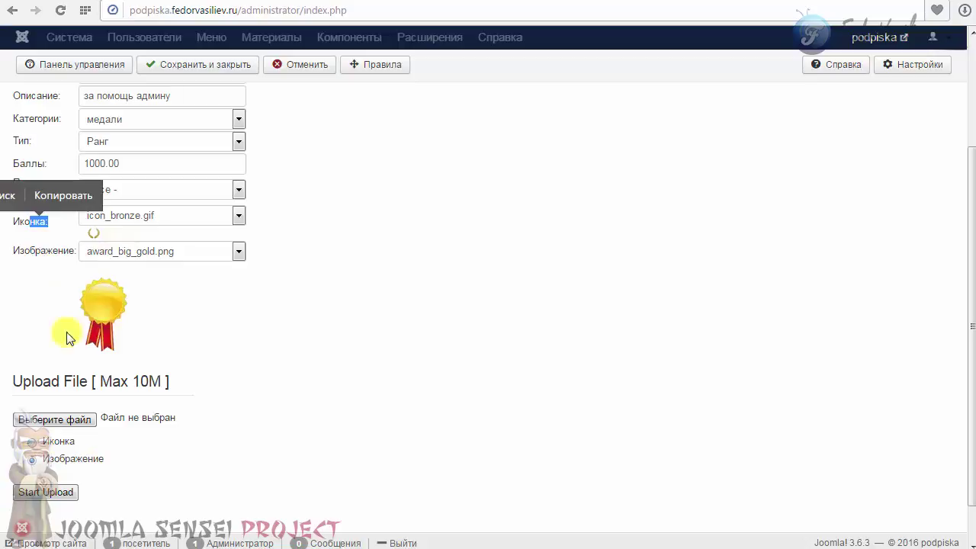
click(125, 250)
click(126, 248)
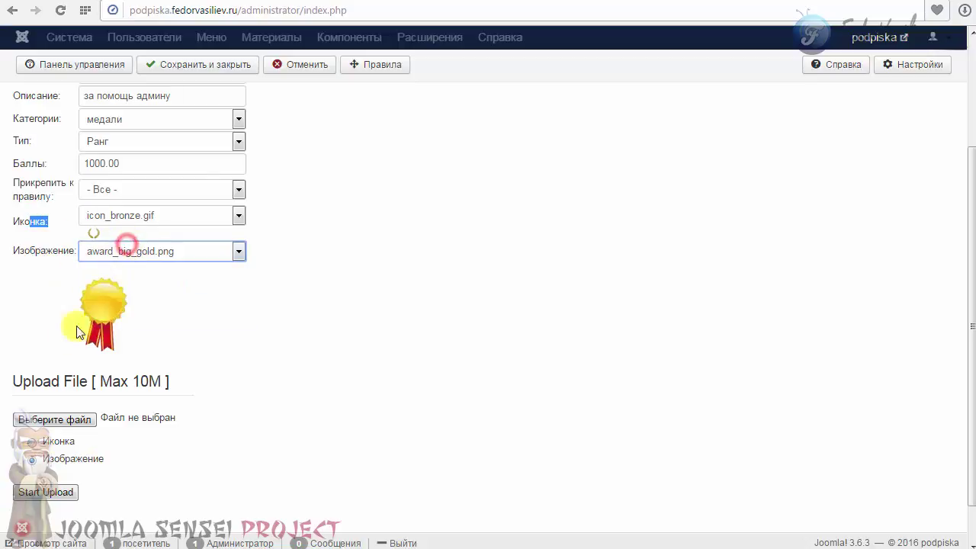
- Upload 8949240.gif and 1307645.gif from the medal pictures folder as new icon files for the entry
click(31, 442)
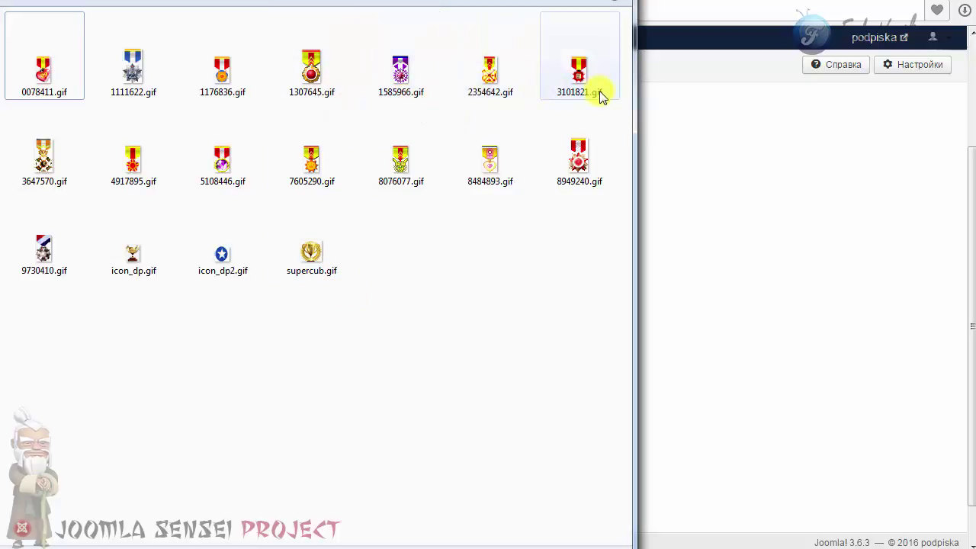
key(Escape)
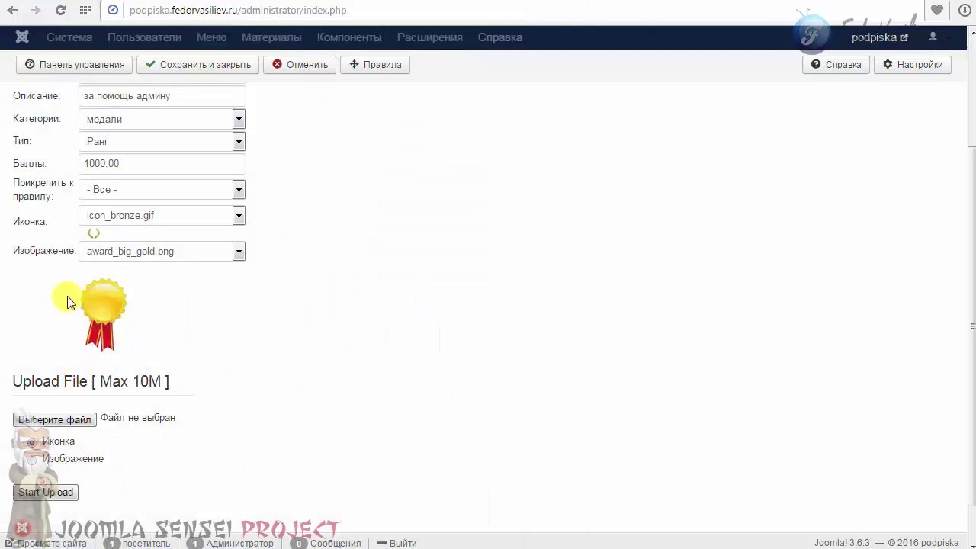
click(46, 417)
drag(237, 1, 0, 72)
drag(0, 298, 117, 423)
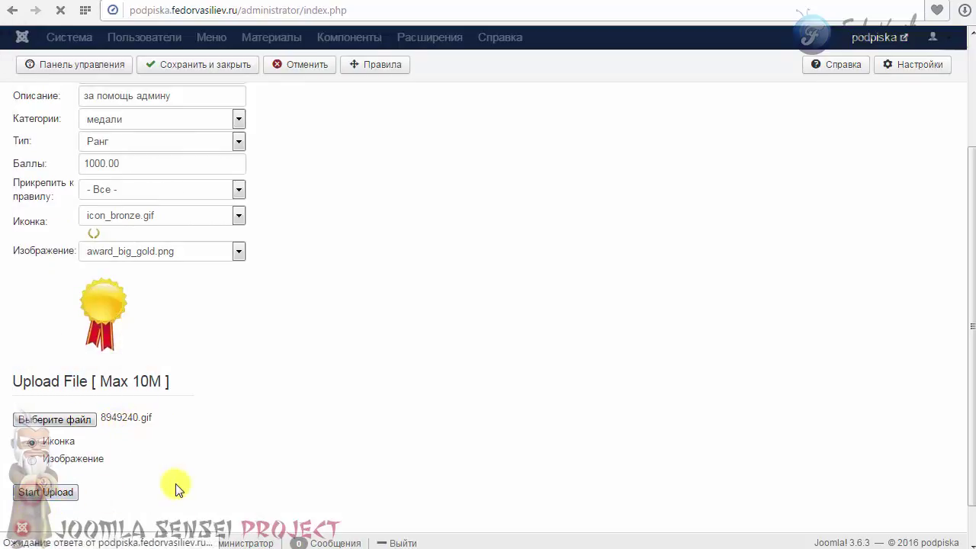
scroll(337, 366, down, 3)
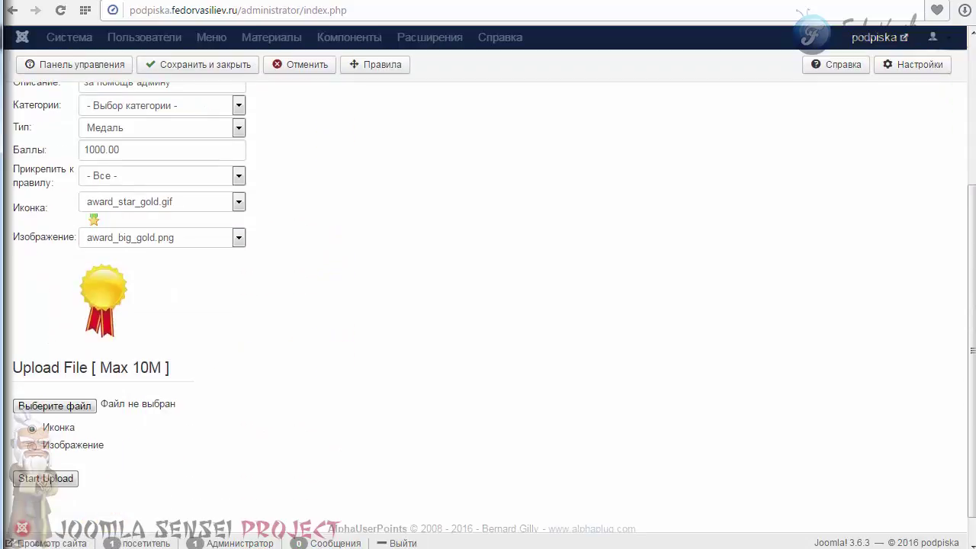
drag(1, 365, 139, 411)
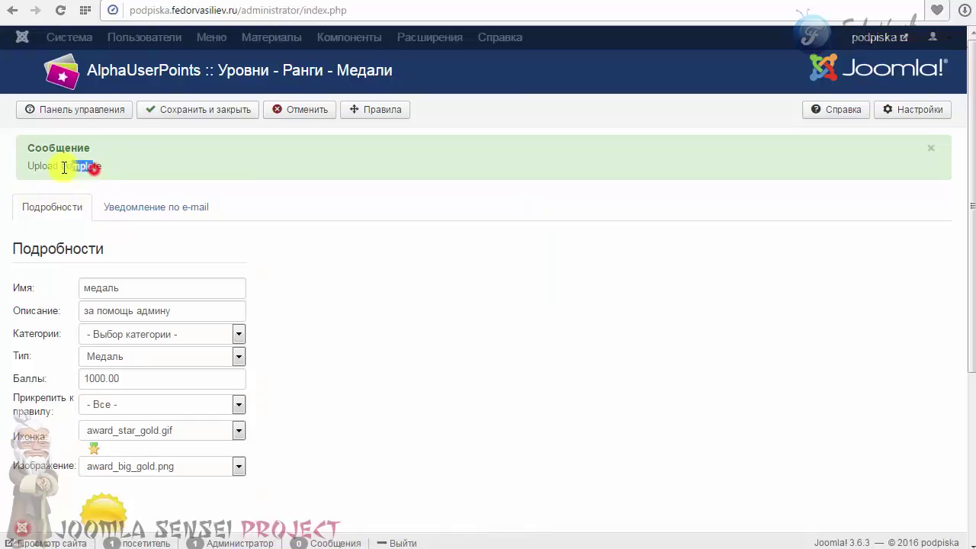
- Set the medal entry's icon to the uploaded 8949240.gif
scroll(374, 257, down, 3)
click(182, 204)
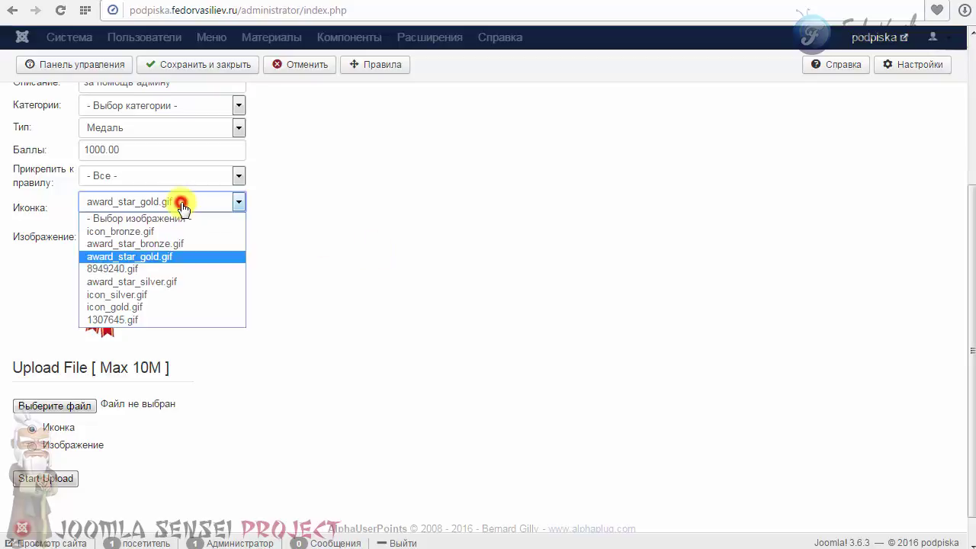
click(142, 269)
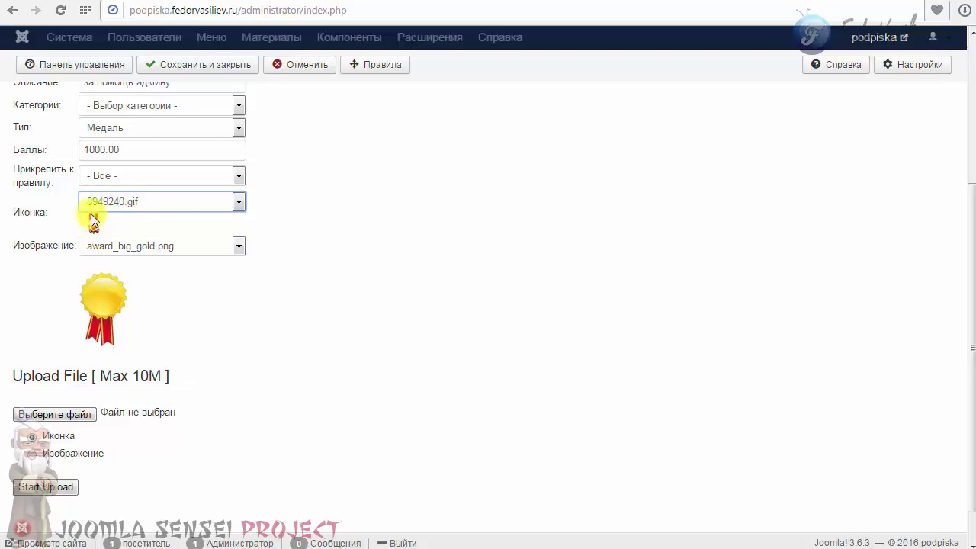
- Check the entry's e-mail notification settings and return to its details
scroll(339, 252, up, 2)
scroll(340, 253, down, 3)
scroll(338, 253, up, 4)
click(144, 200)
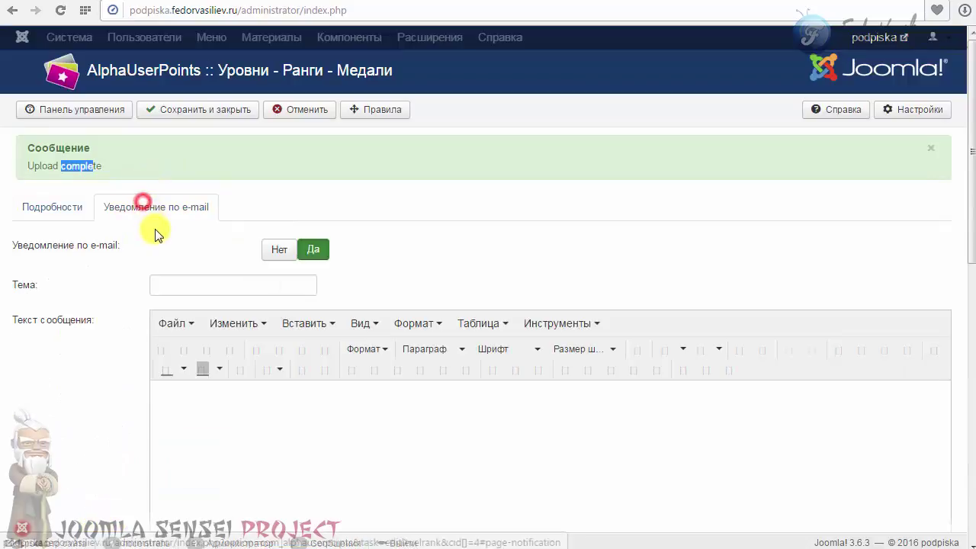
click(30, 213)
scroll(115, 167, down, 3)
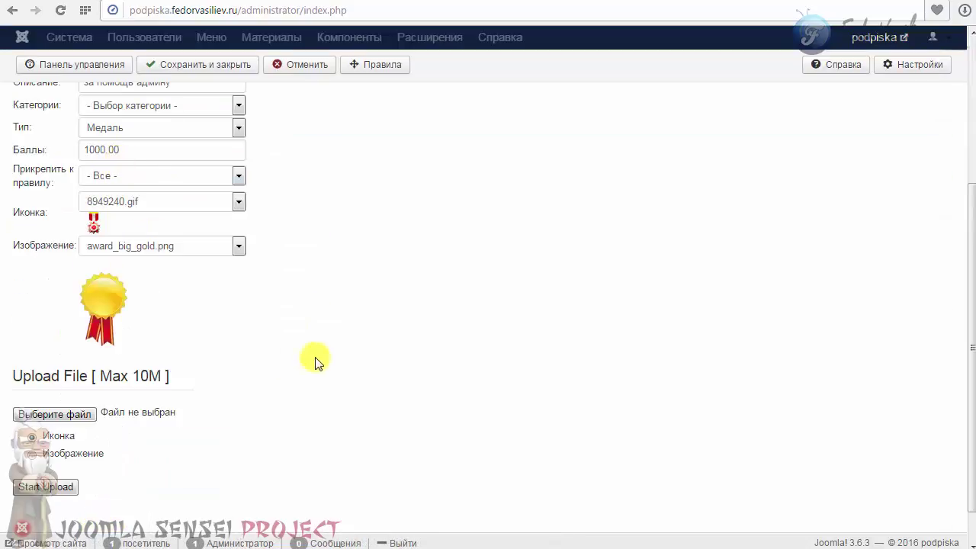
- Set the medal entry's type to Ранг, save and close it, and check it in the ranks and medals list
scroll(36, 151, up, 2)
click(104, 278)
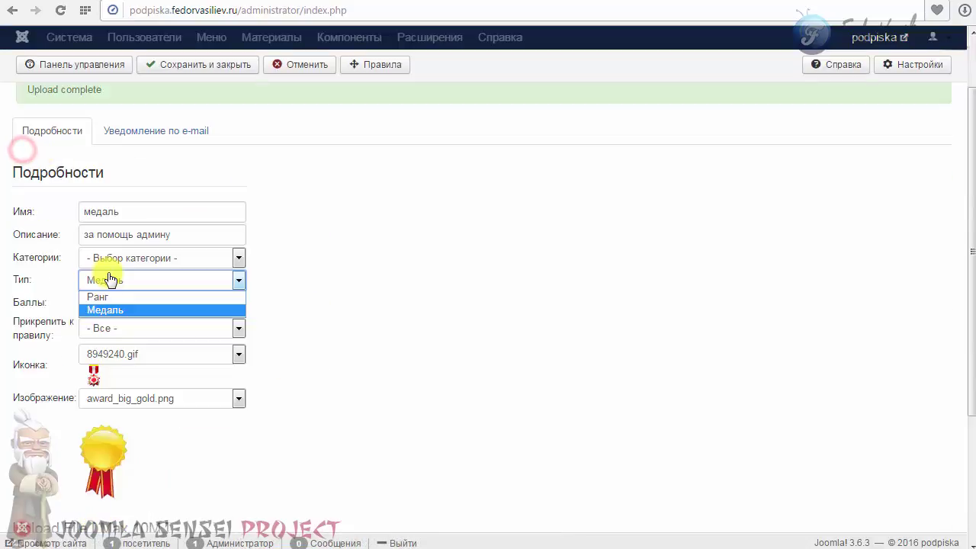
click(104, 294)
scroll(36, 286, up, 1)
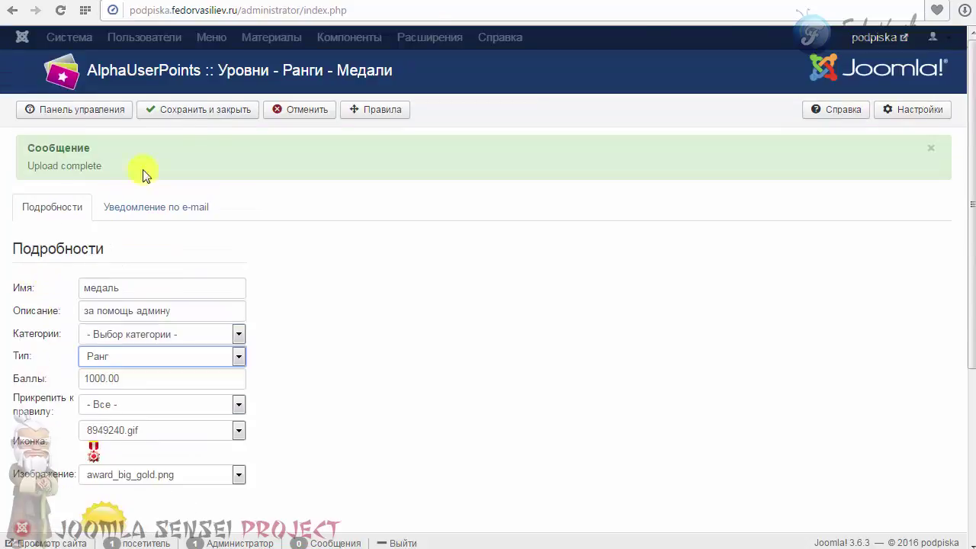
click(231, 112)
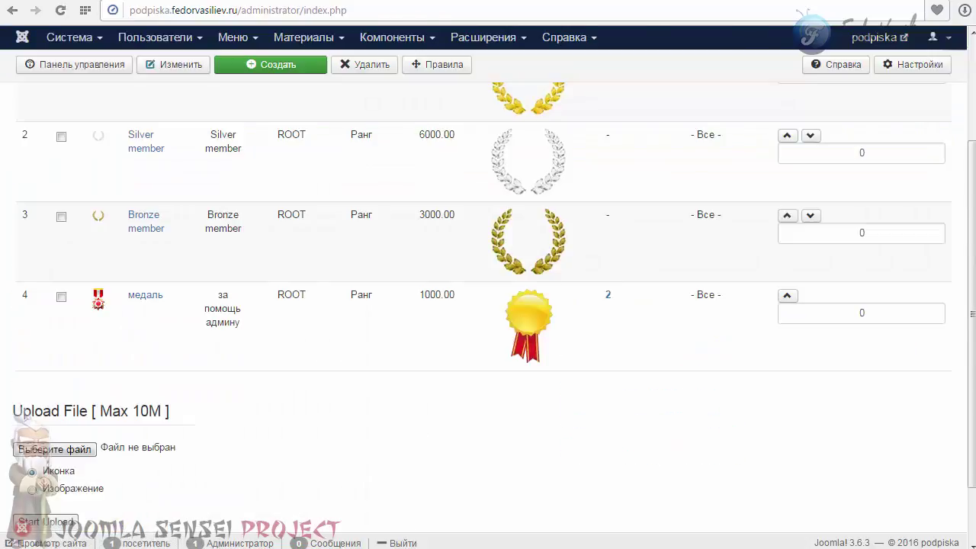
scroll(969, 458, up, 1)
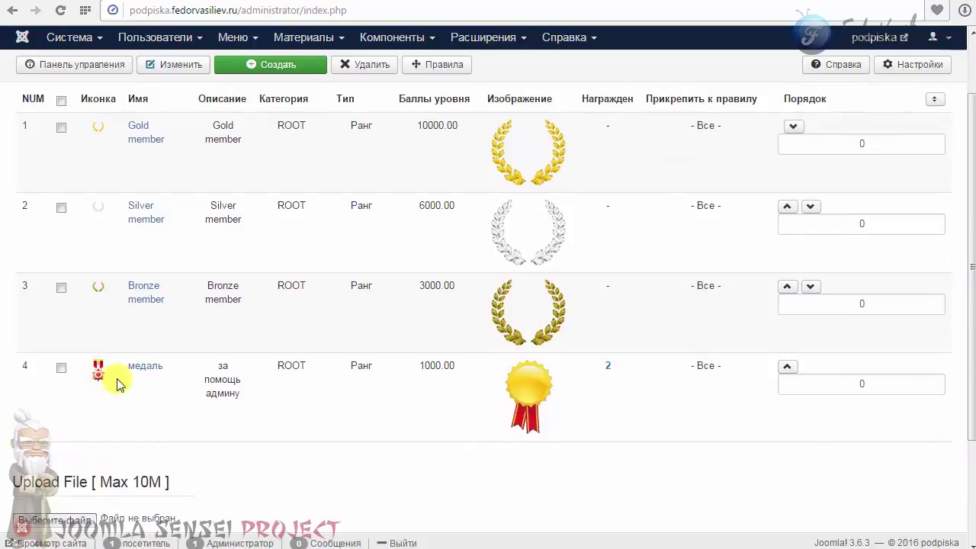
scroll(543, 385, up, 1)
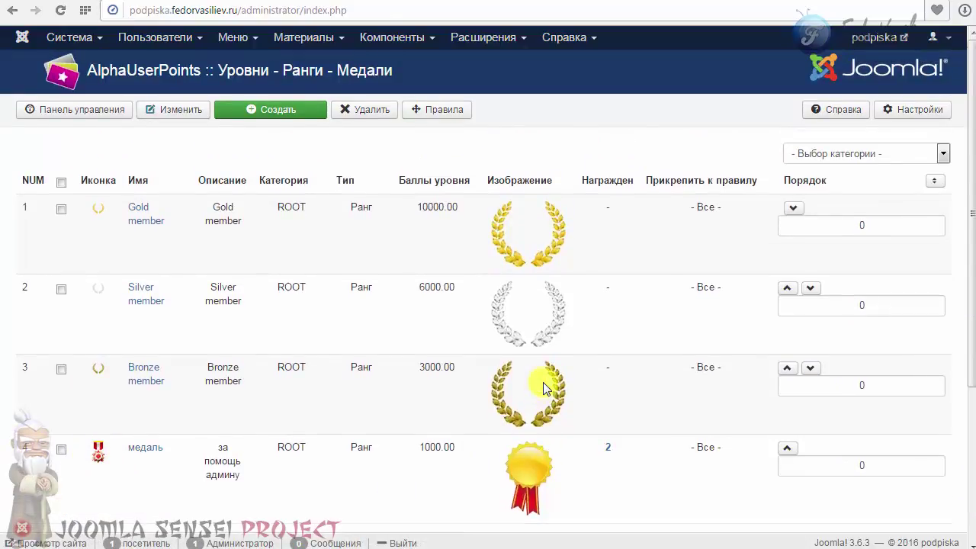
- Look through both pages of the AlphaUserPoints rules and open the rule "Смена уровня пользователя (1)"
click(92, 109)
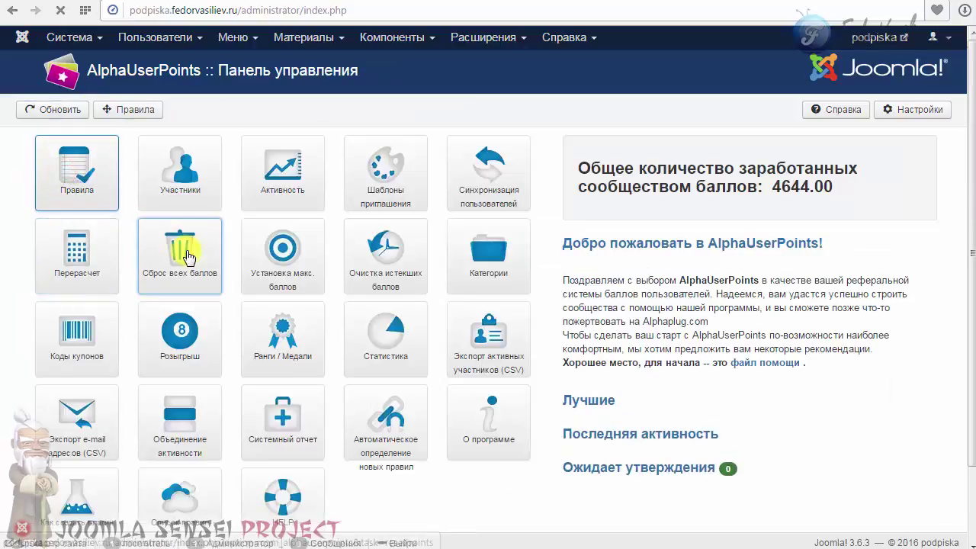
scroll(187, 248, down, 10)
scroll(188, 255, down, 15)
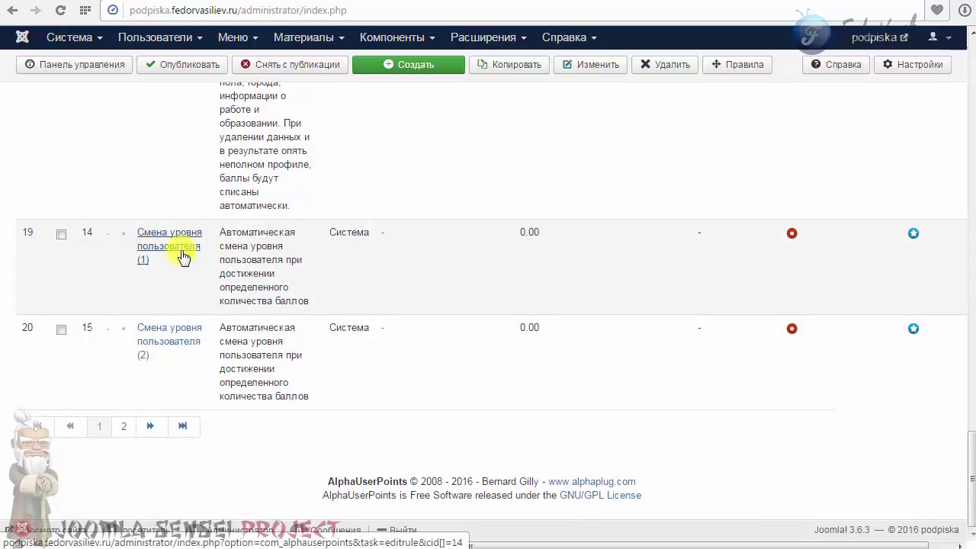
click(122, 429)
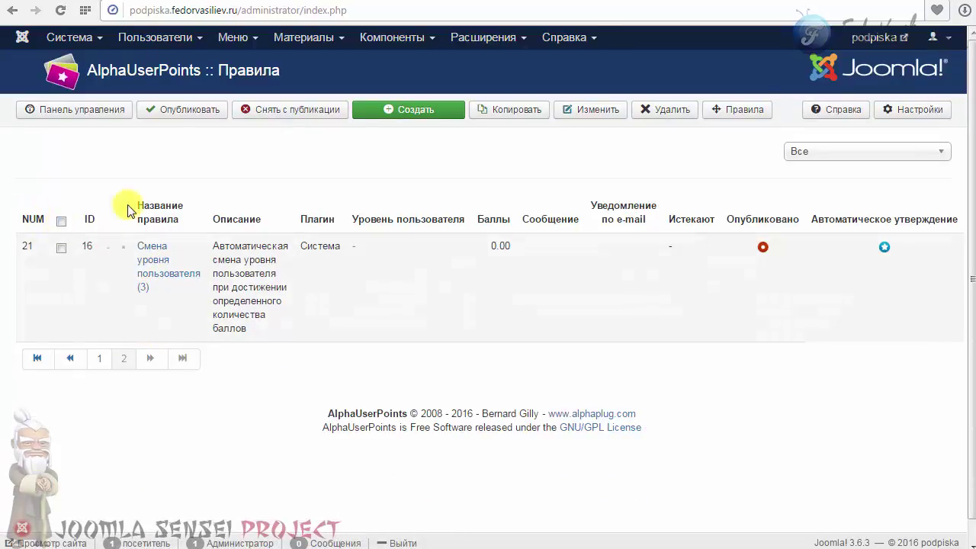
click(99, 359)
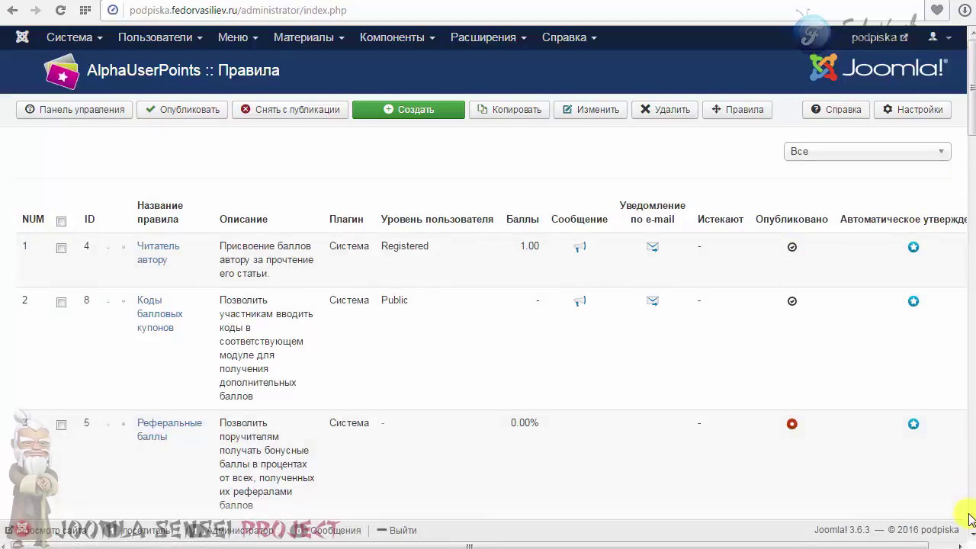
scroll(969, 518, down, 15)
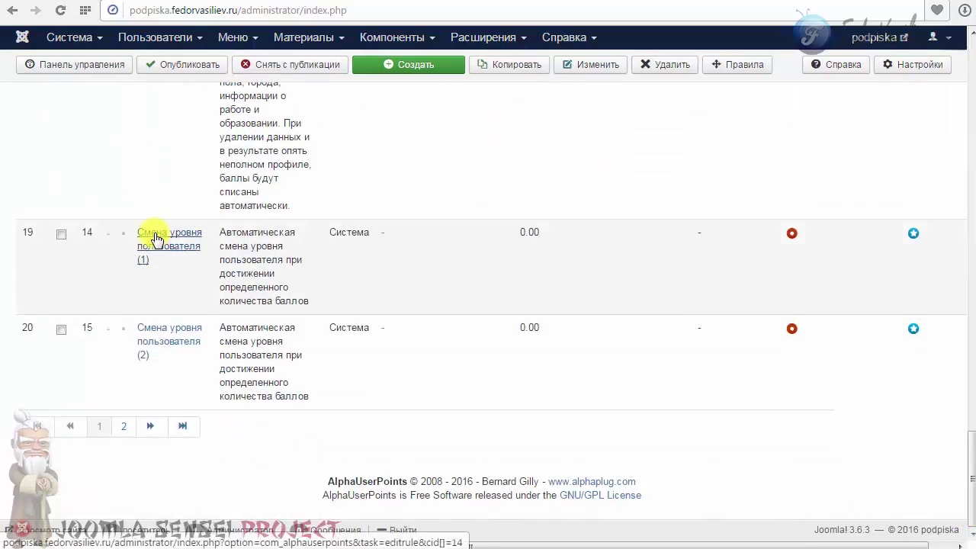
click(155, 238)
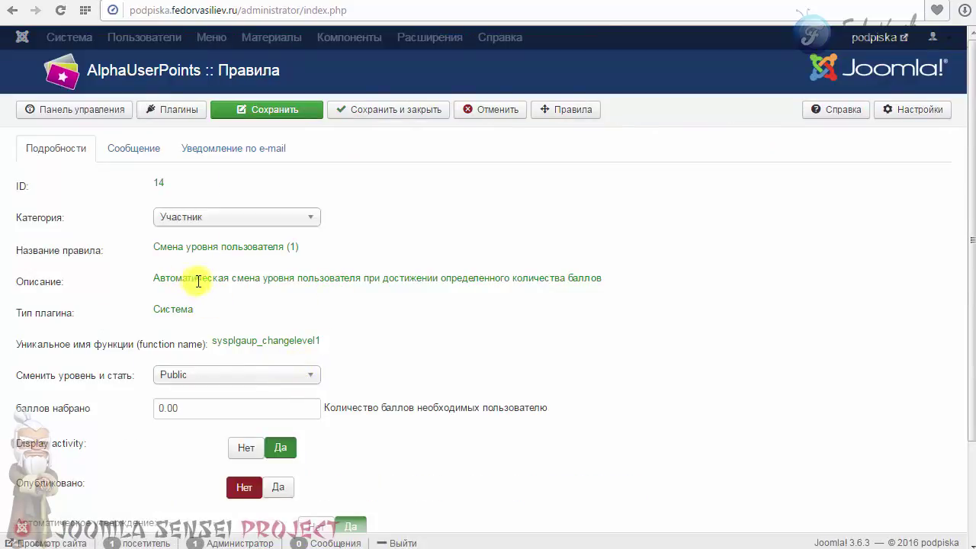
- Review the rule's description and set the points required for the level change to 1000.00
drag(199, 280, 620, 283)
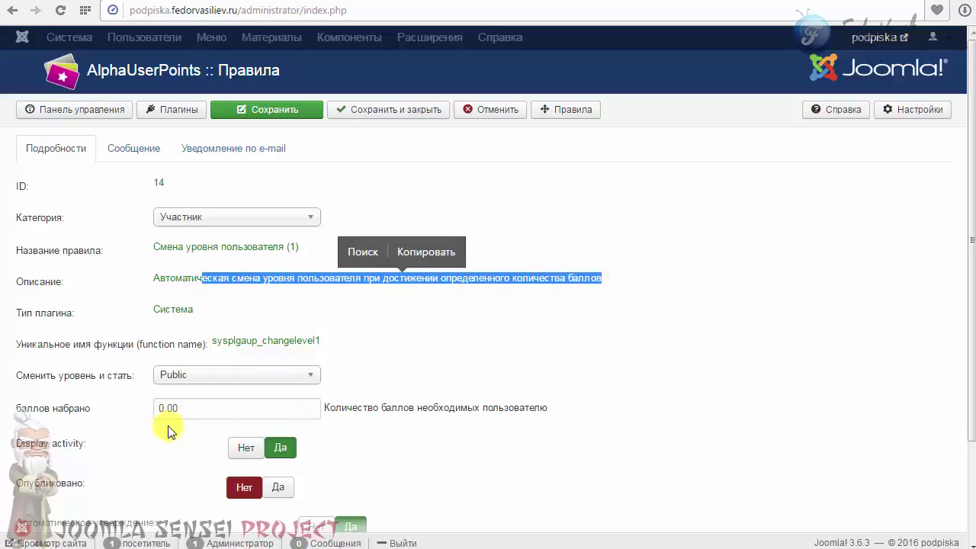
click(158, 410)
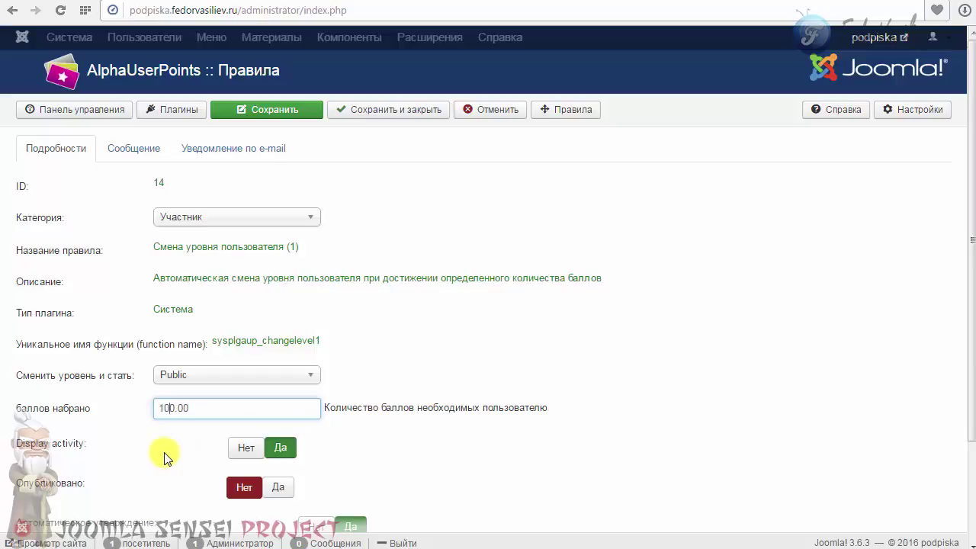
scroll(526, 382, down, 2)
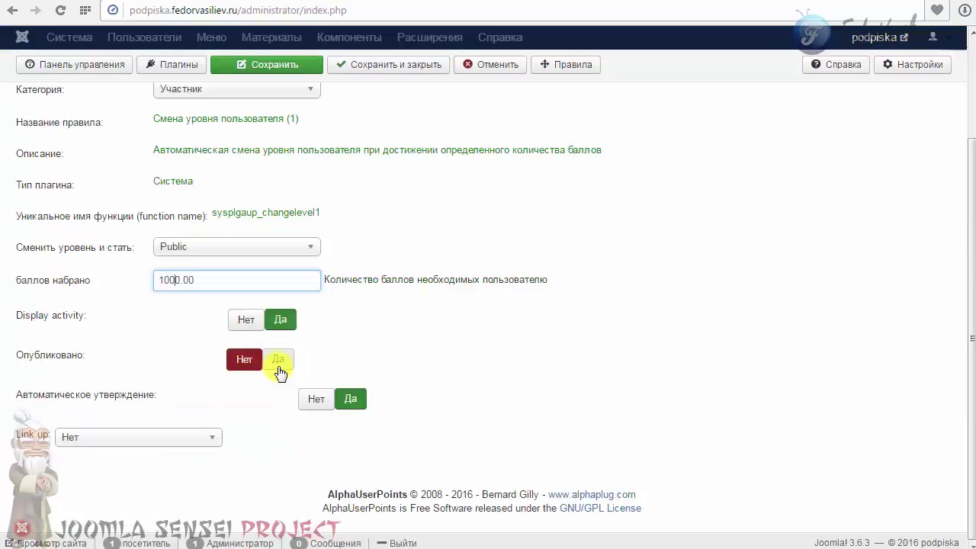
- Publish the first user-level-change rule, then save and close it
click(277, 359)
scroll(383, 364, up, 2)
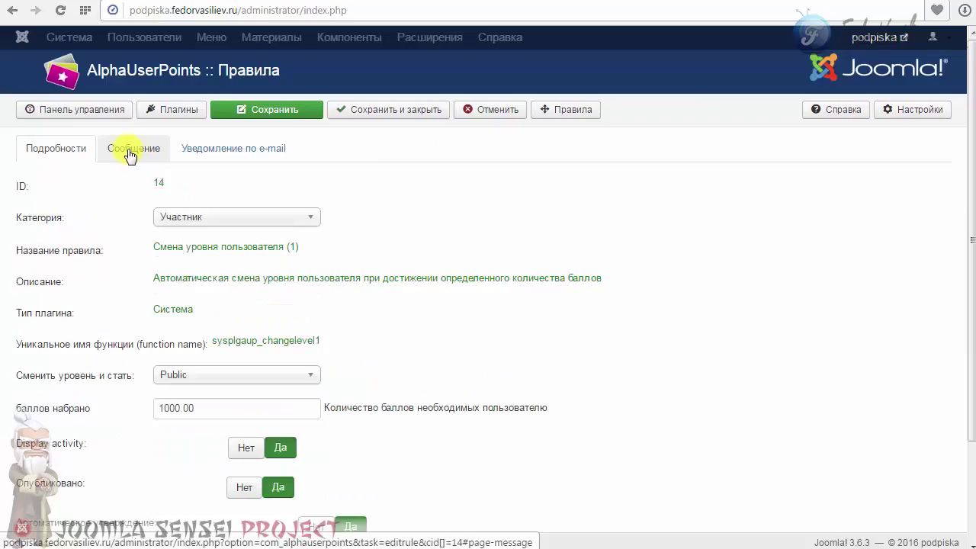
click(368, 110)
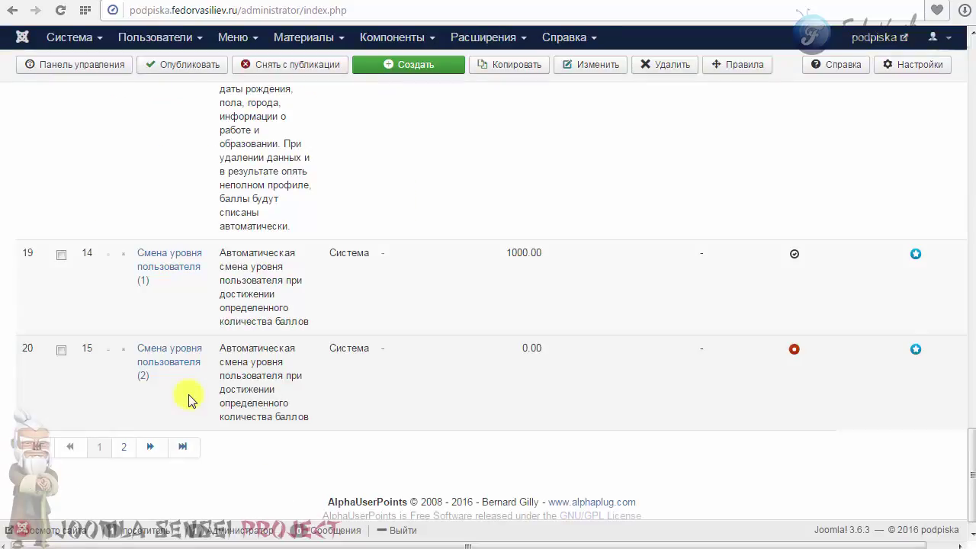
- In the rule "Смена уровня пользователя (2)", set the required points to 3000.00, publish the rule, and save and close it
click(163, 370)
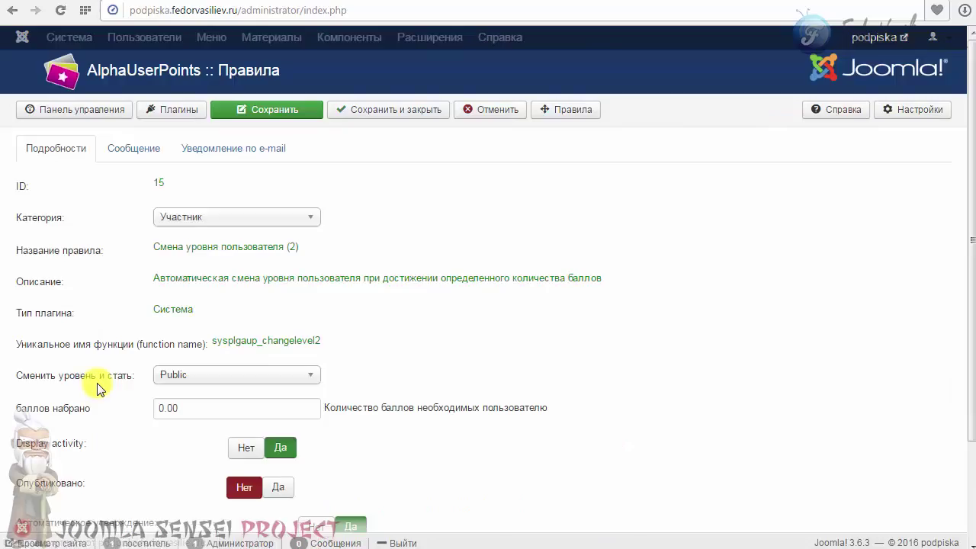
click(156, 408)
text(3000.00)
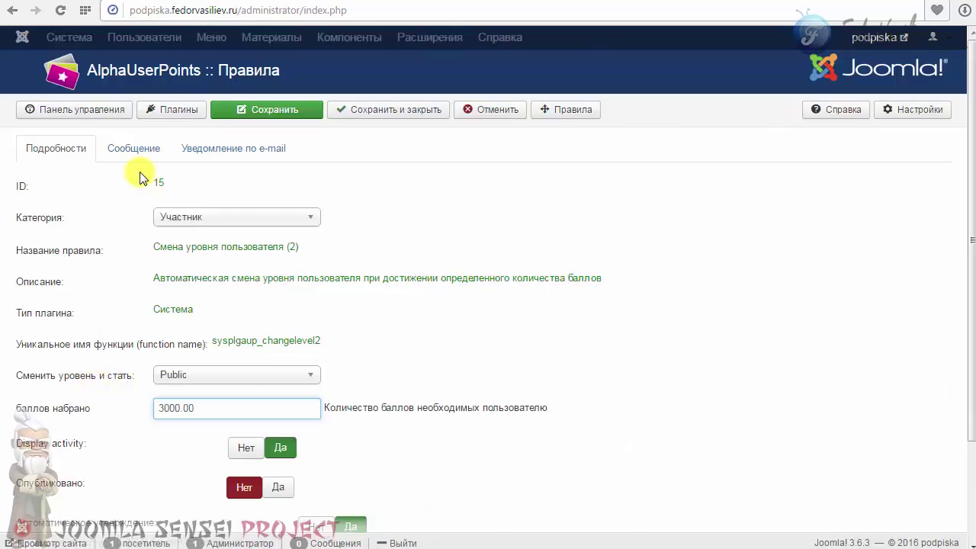
scroll(137, 305, down, 2)
click(276, 358)
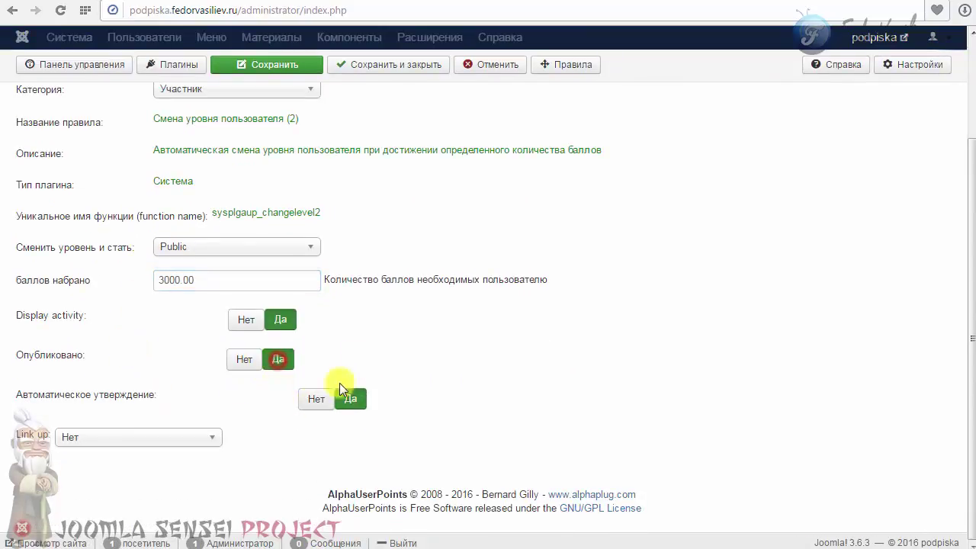
scroll(339, 383, up, 2)
click(357, 114)
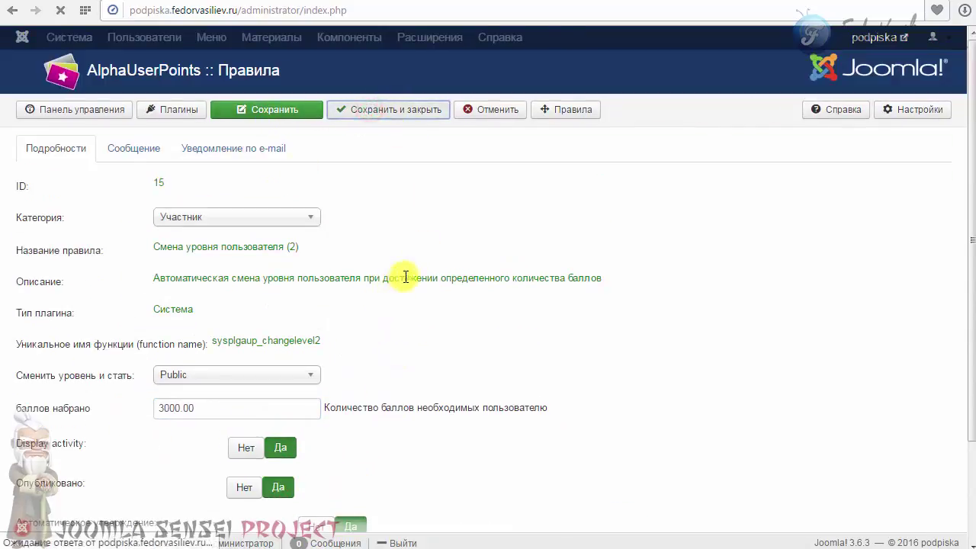
- Look over the points modules beside the rules page on the public site and return to the administration rules list
click(652, 2)
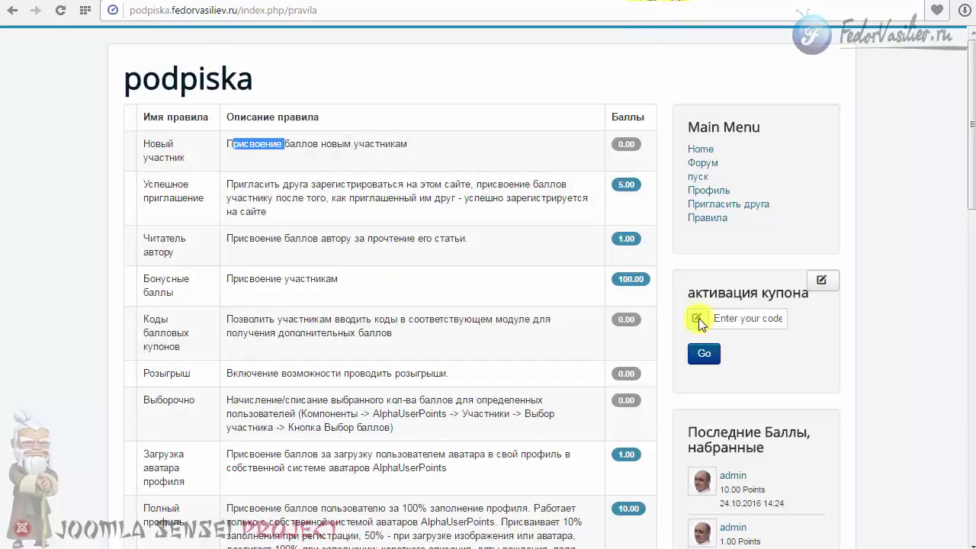
scroll(703, 313, down, 5)
scroll(702, 312, down, 7)
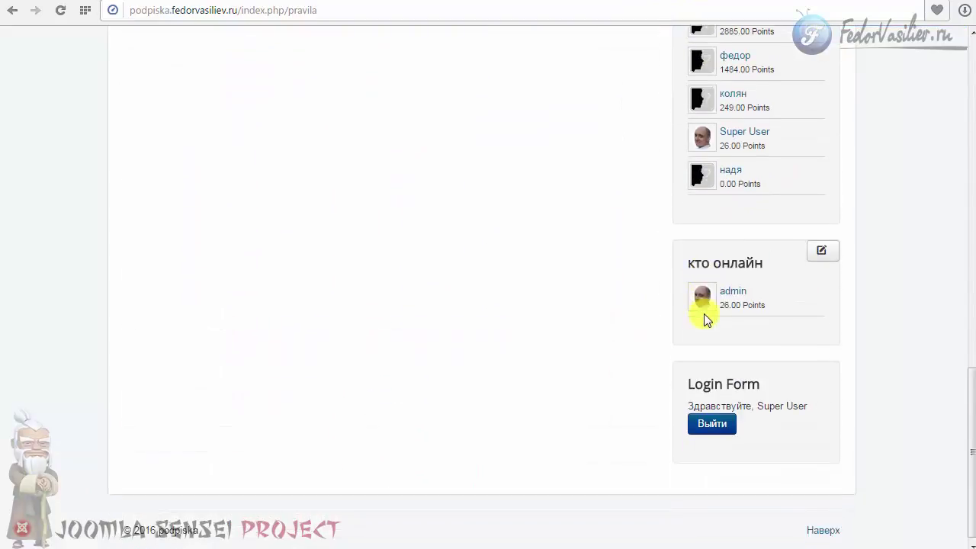
click(626, 1)
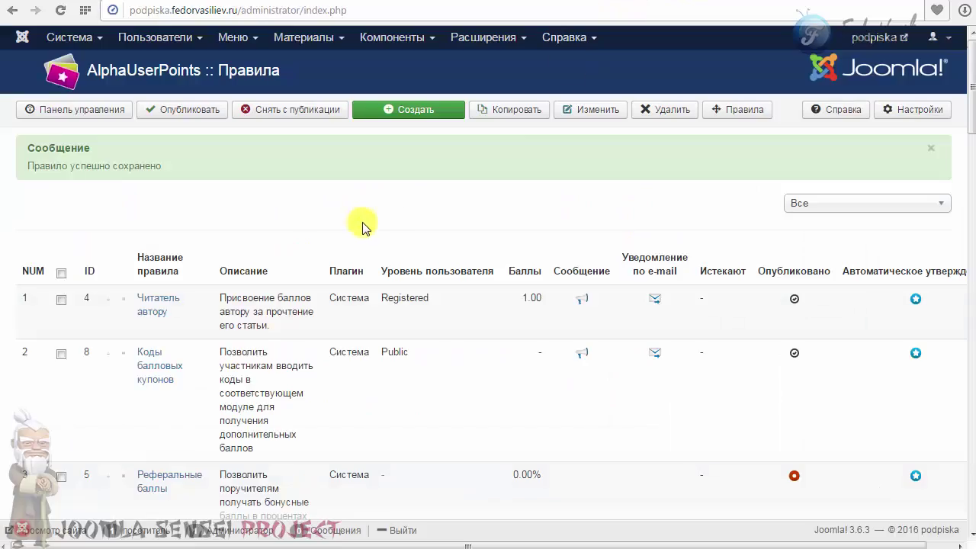
- Open the AlphaUserPoints participants list and compare the members' rank icons with their points
click(80, 108)
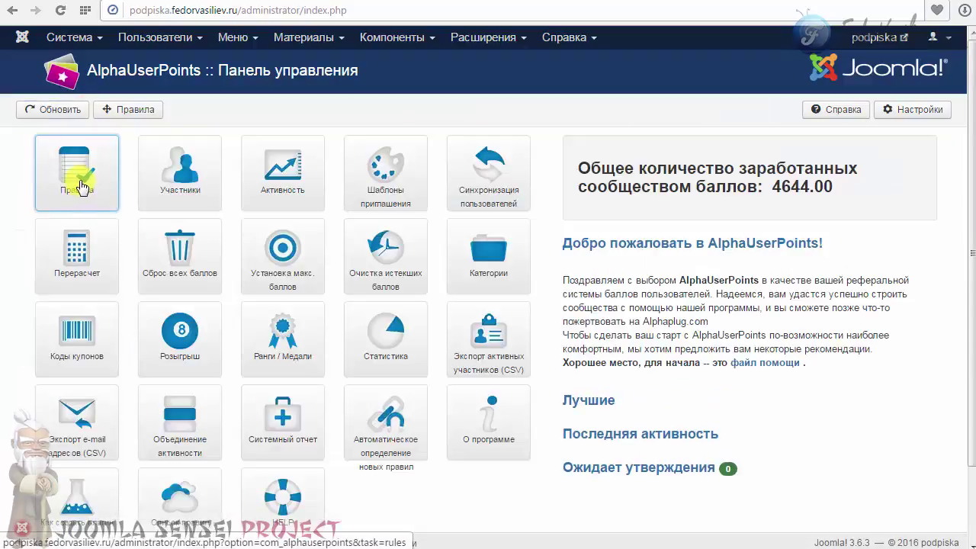
click(150, 186)
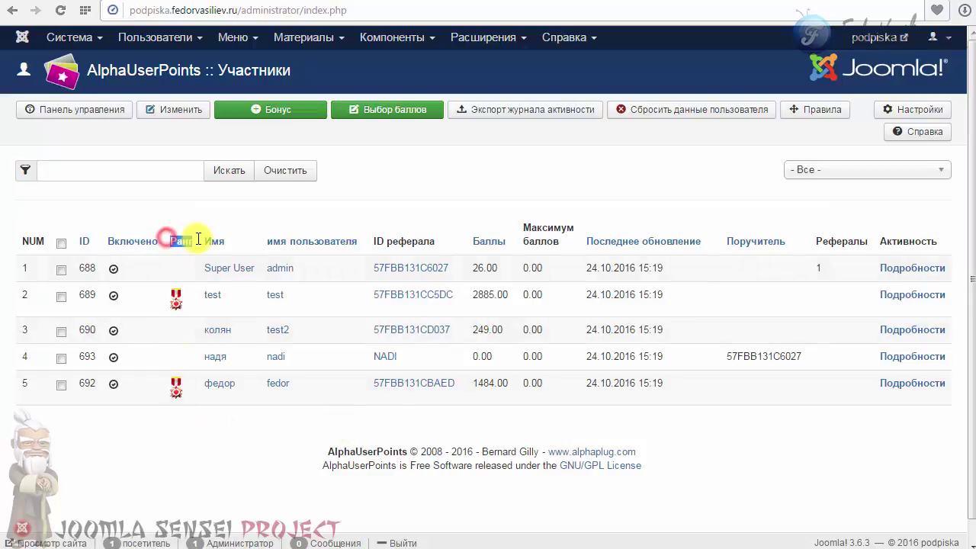
click(244, 451)
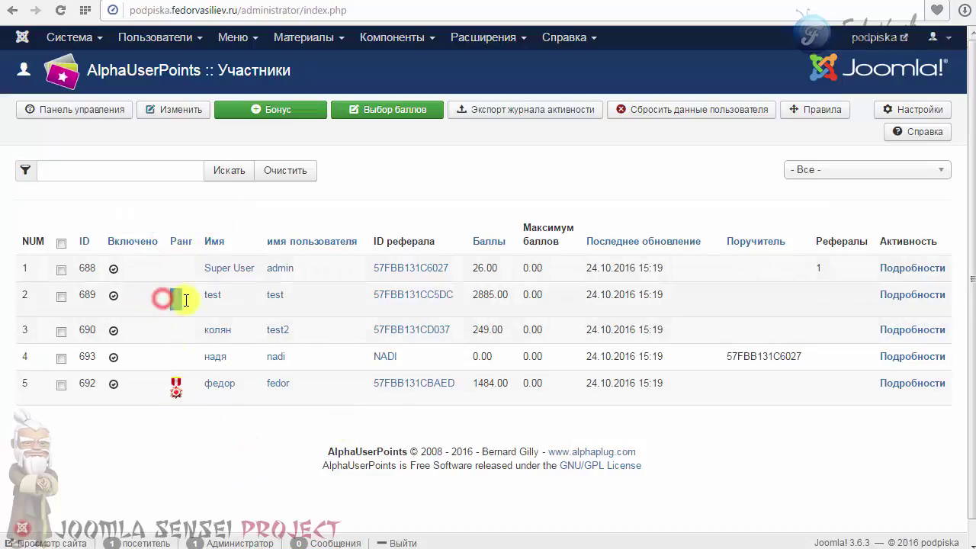
click(227, 456)
double_click(274, 295)
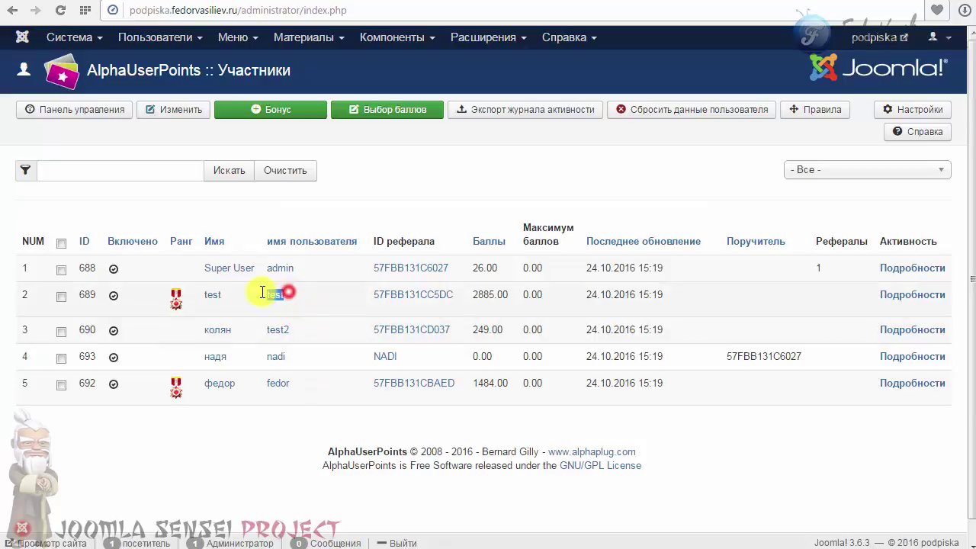
drag(472, 294, 503, 295)
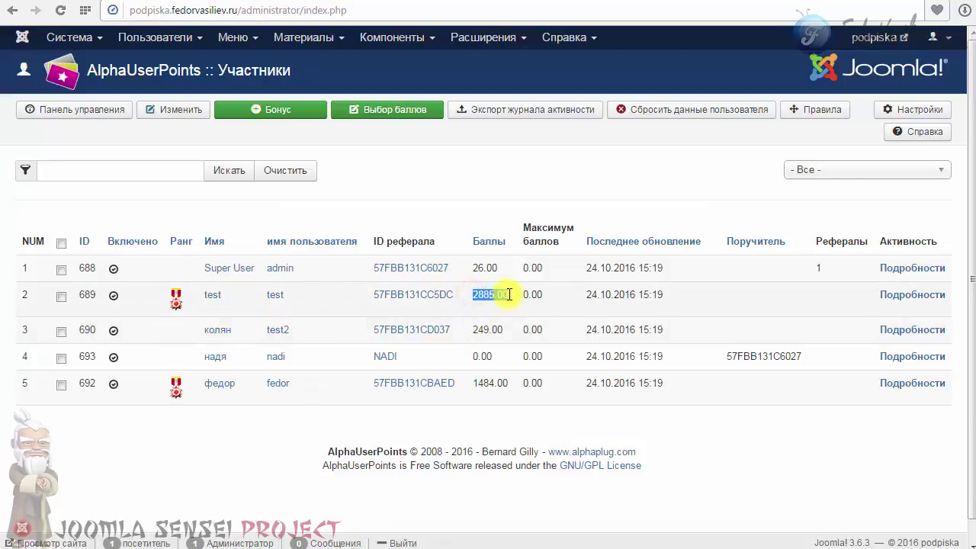
click(482, 303)
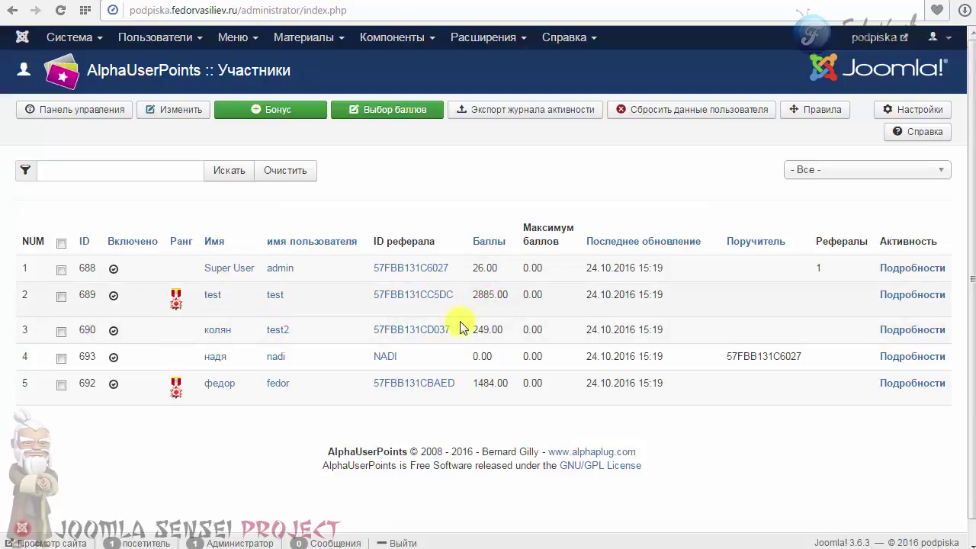
drag(507, 386, 507, 386)
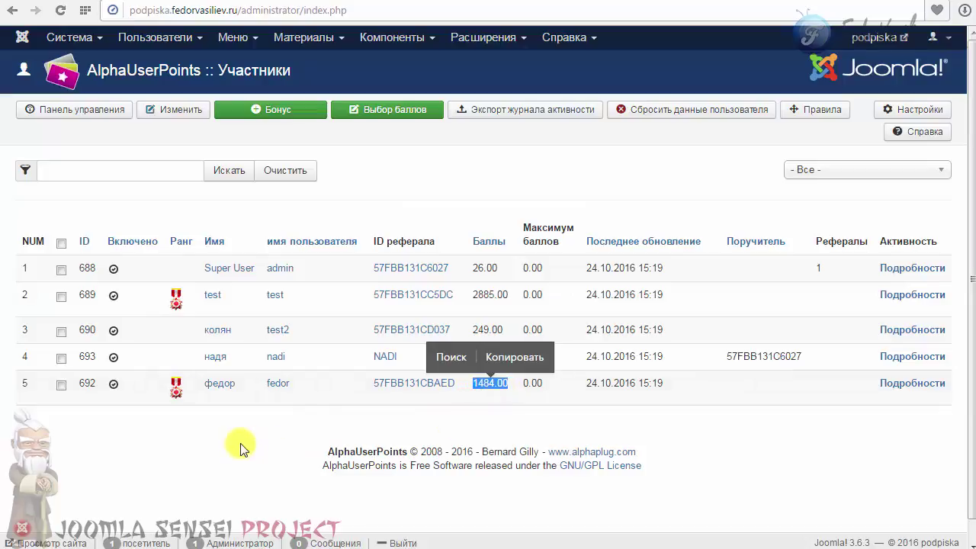
click(232, 424)
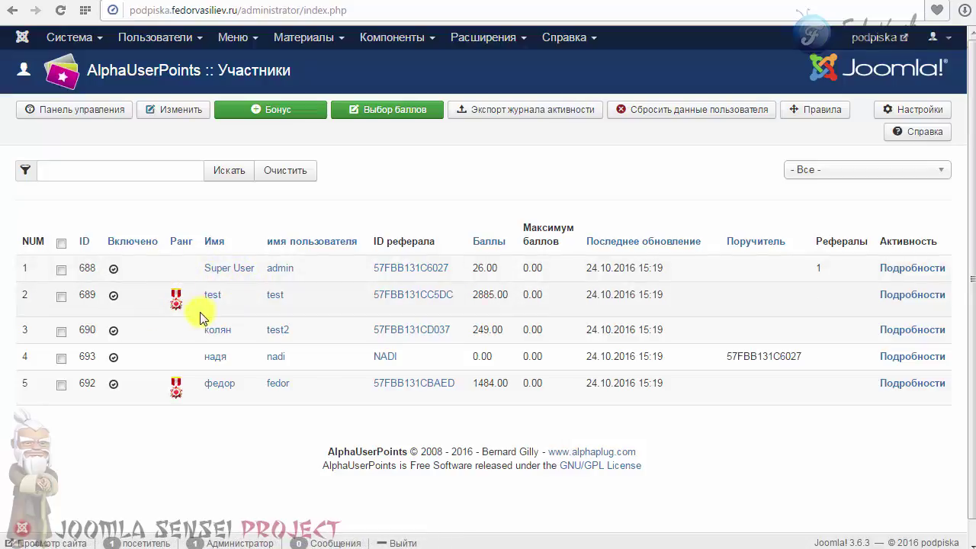
- Award 1000 points to the Super User account, save and close, and check its rank in the participants list
click(385, 113)
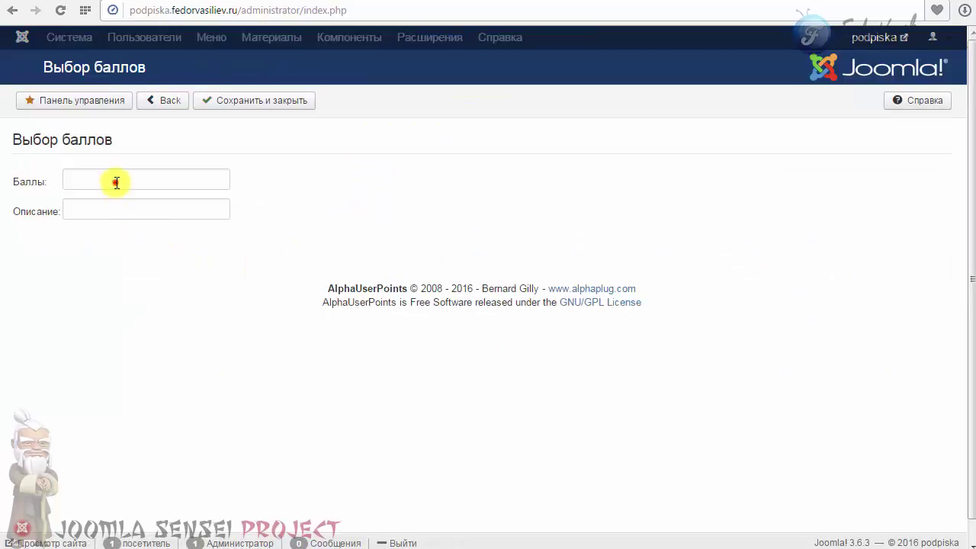
click(115, 182)
text(1000)
click(252, 101)
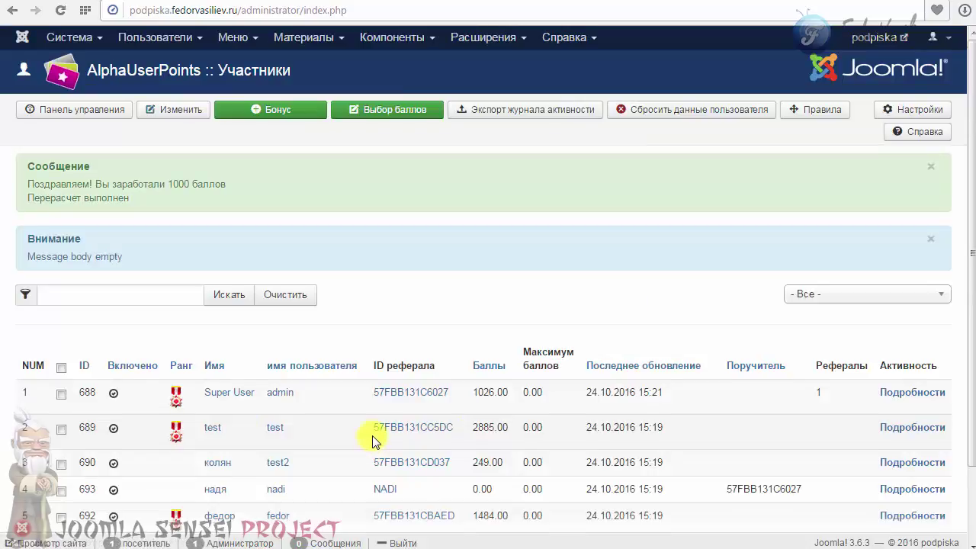
scroll(350, 431, down, 2)
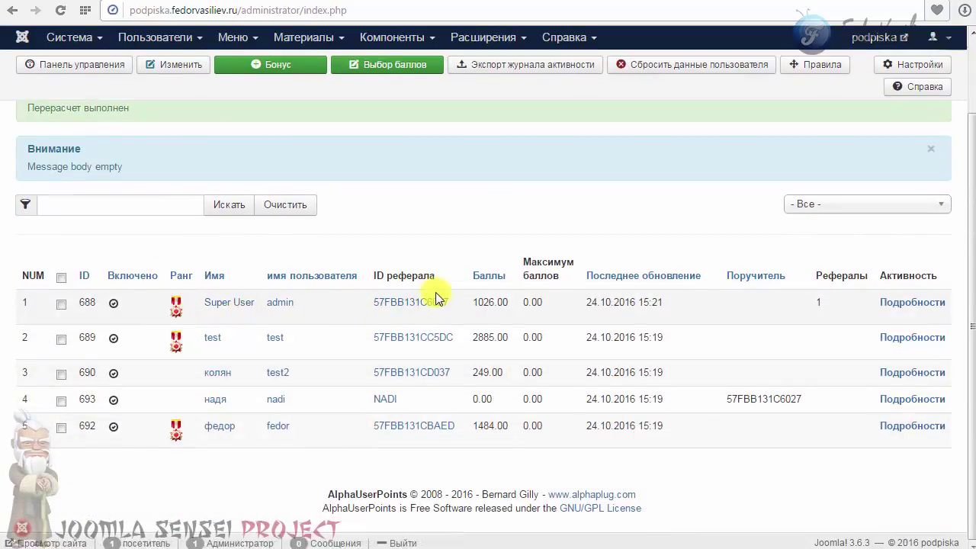
scroll(435, 275, up, 2)
- Review the AlphaUserPoints ranks and medals list and open the "Bronze member" rank for editing
click(383, 40)
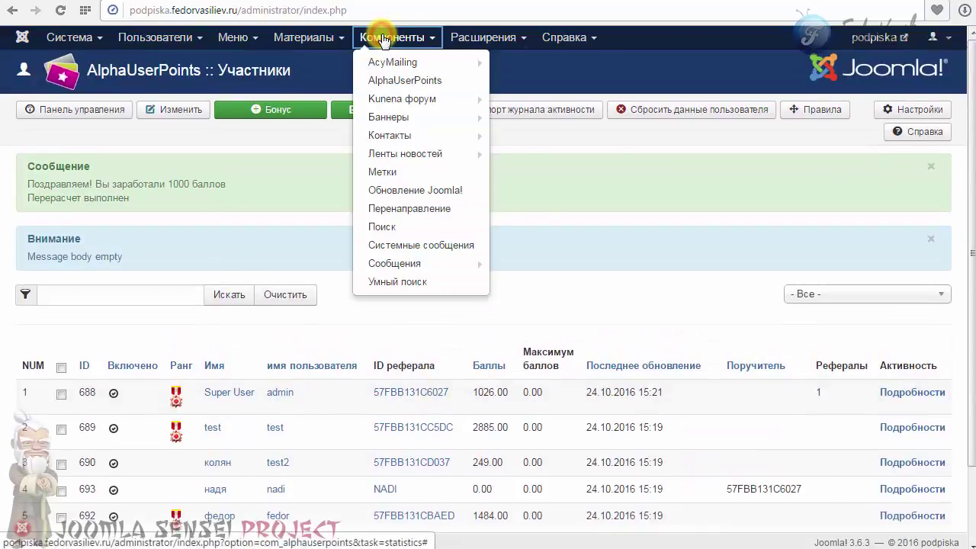
click(412, 79)
click(288, 324)
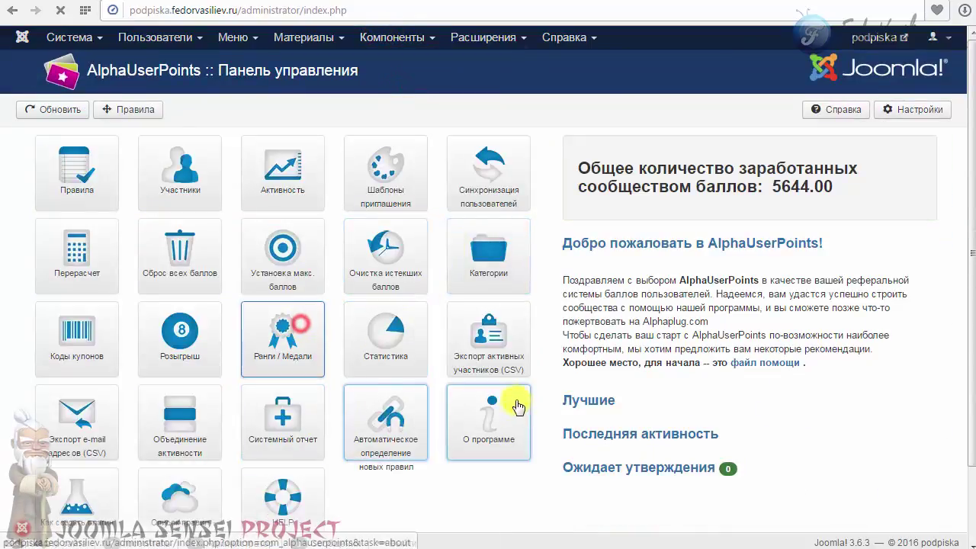
scroll(416, 319, down, 2)
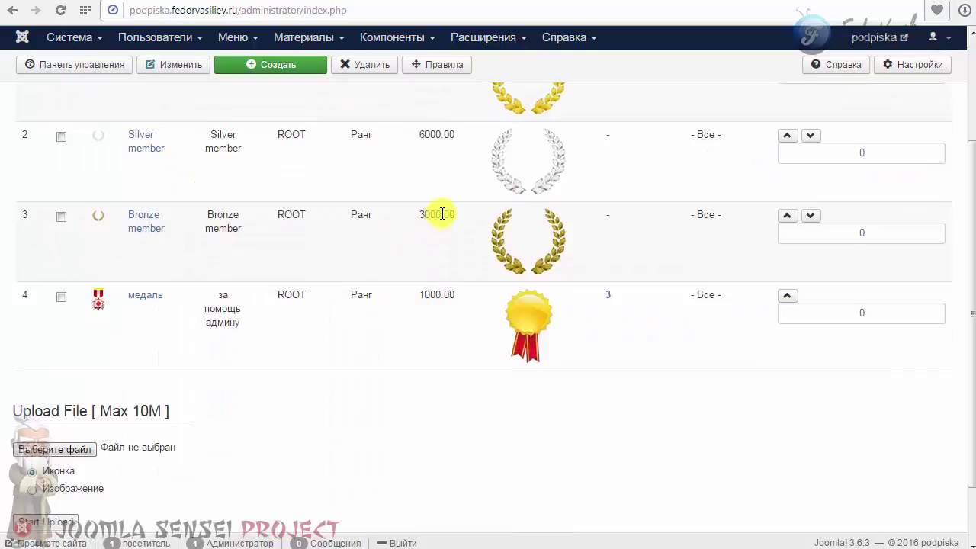
scroll(442, 213, up, 2)
click(145, 371)
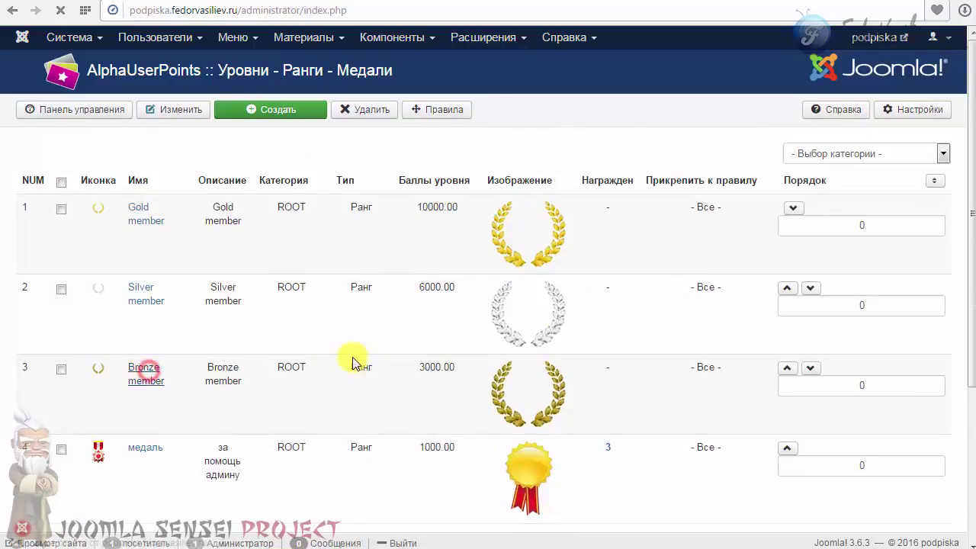
- Rename the Bronze member rank to "бронза" and assign it to the category "медали"
drag(177, 229, 44, 233)
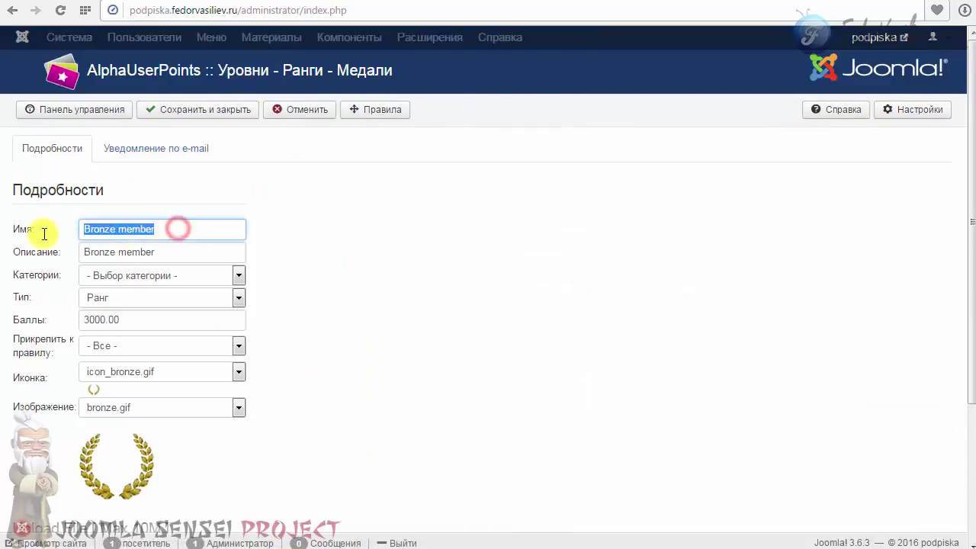
text(бронза)
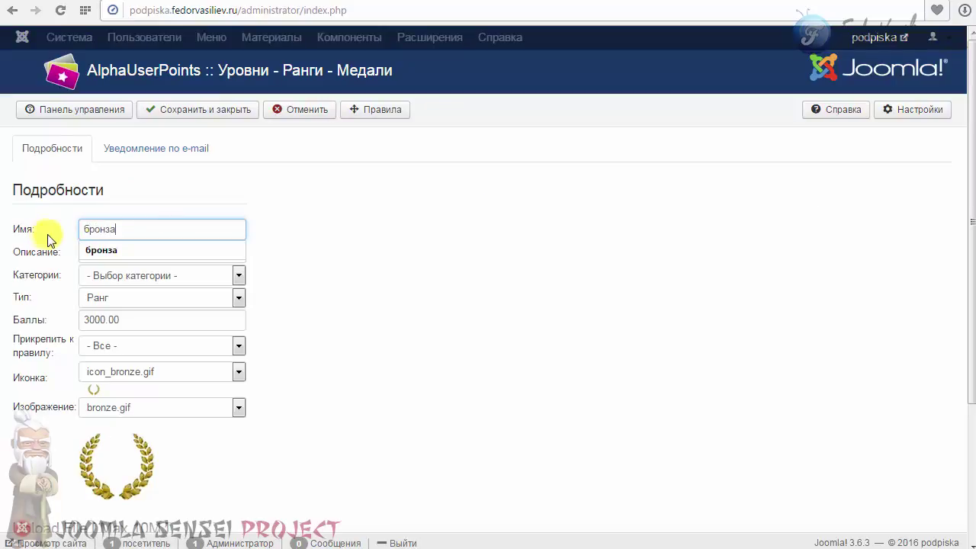
click(359, 236)
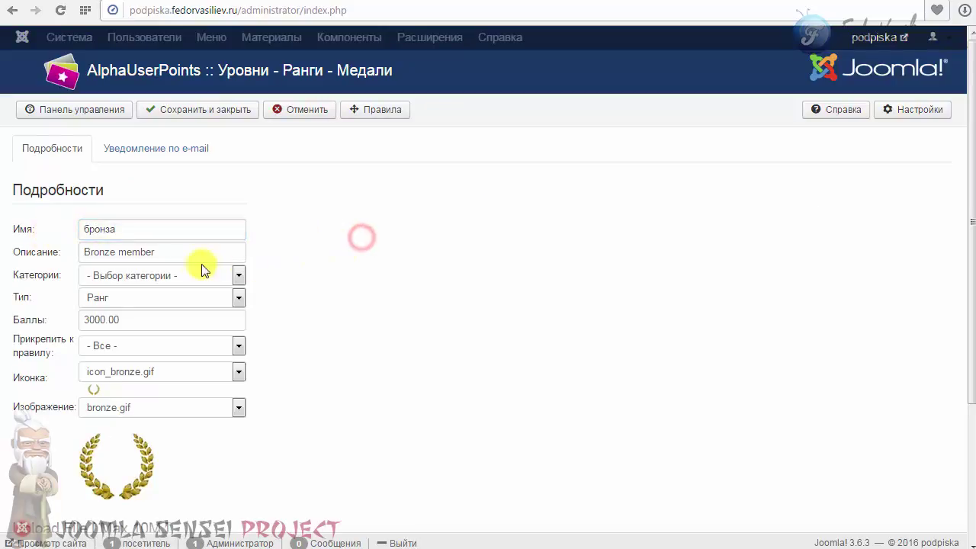
drag(189, 250, 60, 251)
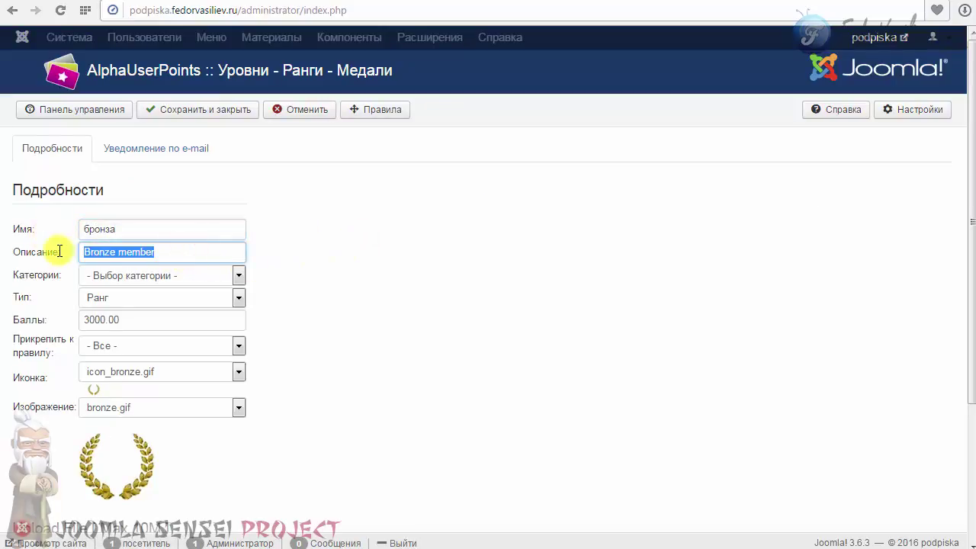
click(135, 277)
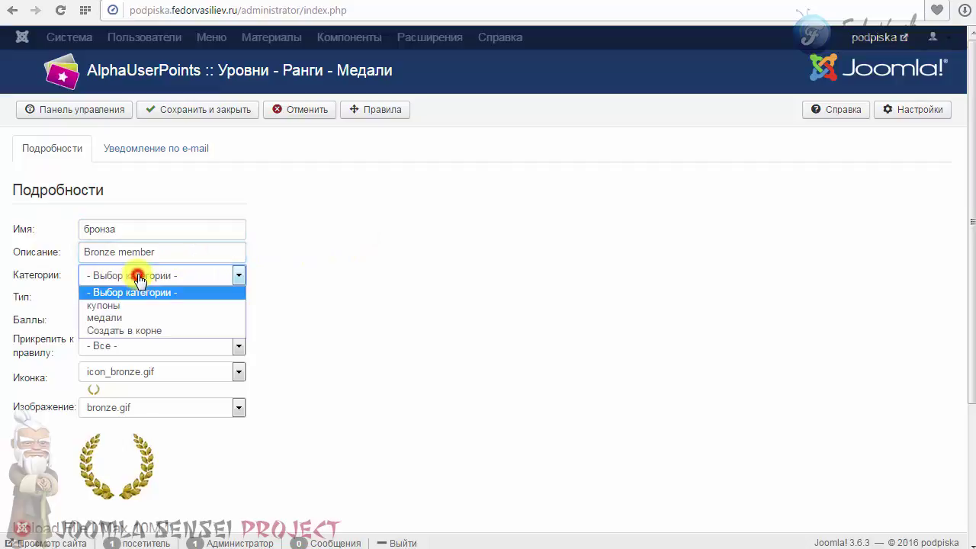
click(128, 320)
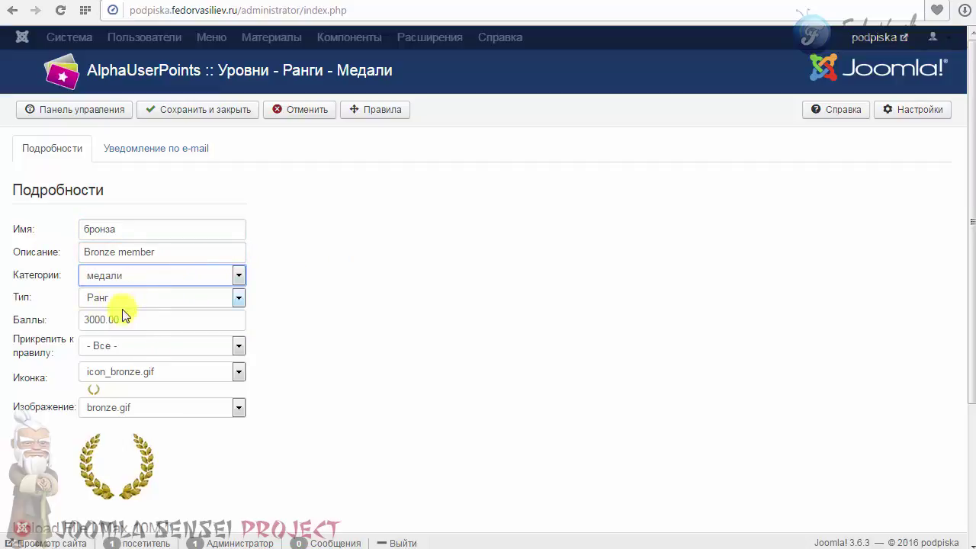
- Keep the rank attached to all rules, try several icons, and set its icon to 1307645.gif
click(114, 349)
click(113, 347)
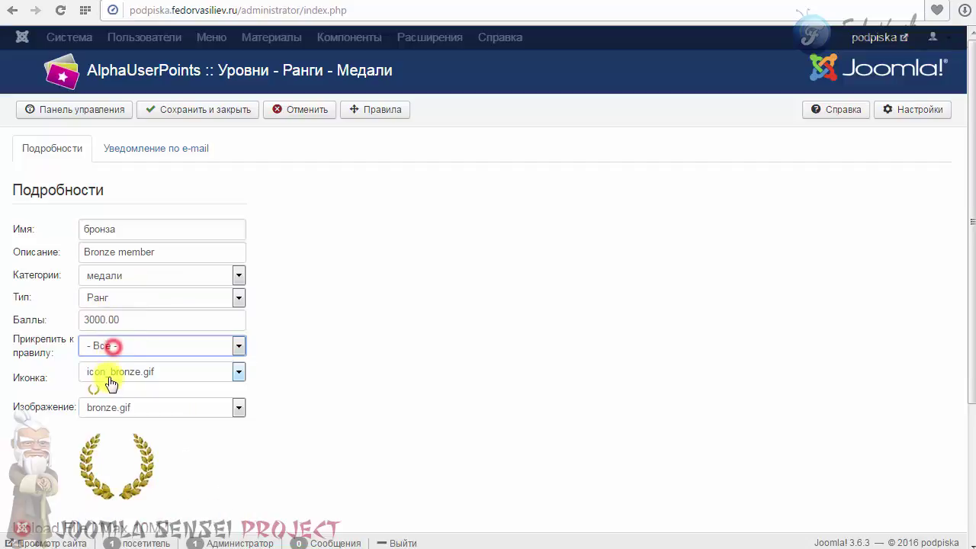
click(110, 380)
click(119, 413)
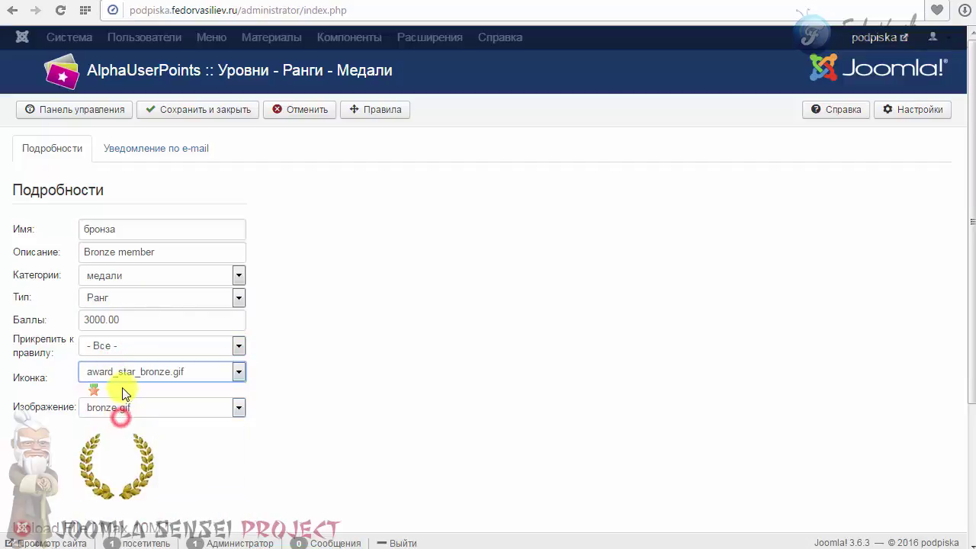
click(134, 371)
click(134, 374)
click(133, 372)
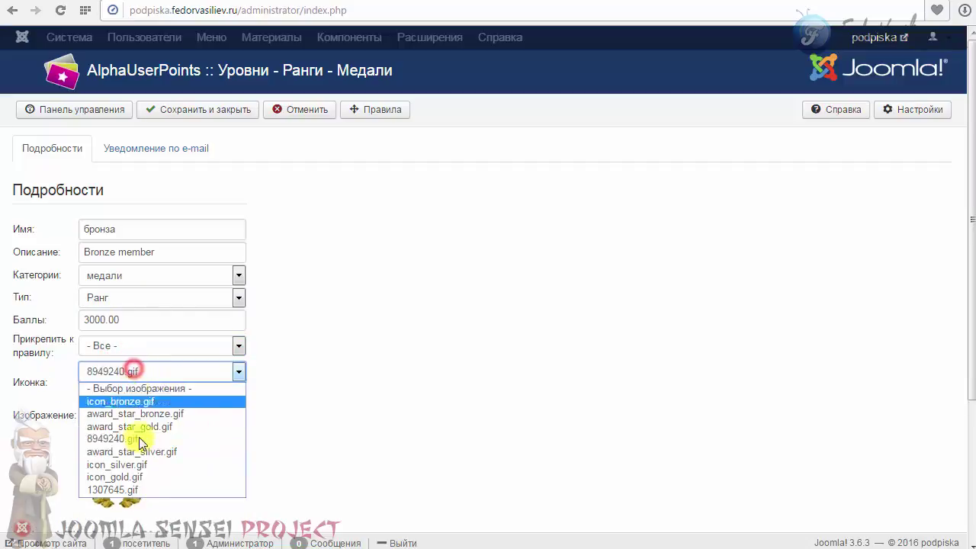
click(141, 453)
key(Down)
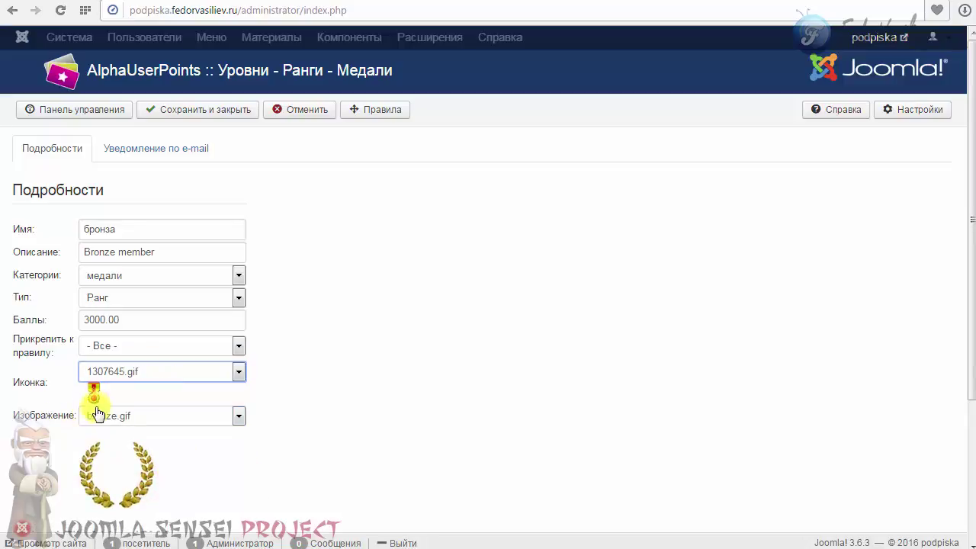
scroll(429, 407, down, 3)
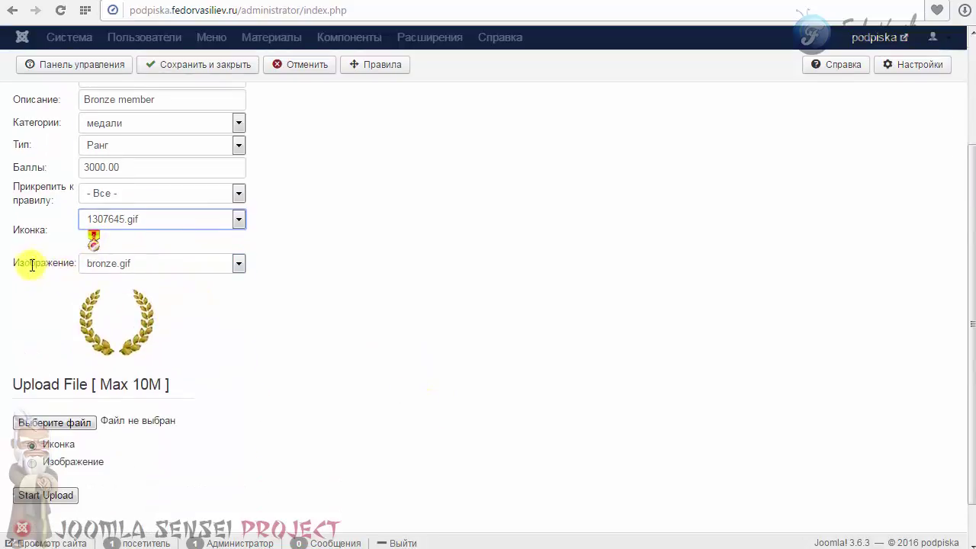
- Keep bronze.gif as the image of the "бронза" rank and save and close the rank
click(24, 263)
scroll(387, 283, up, 4)
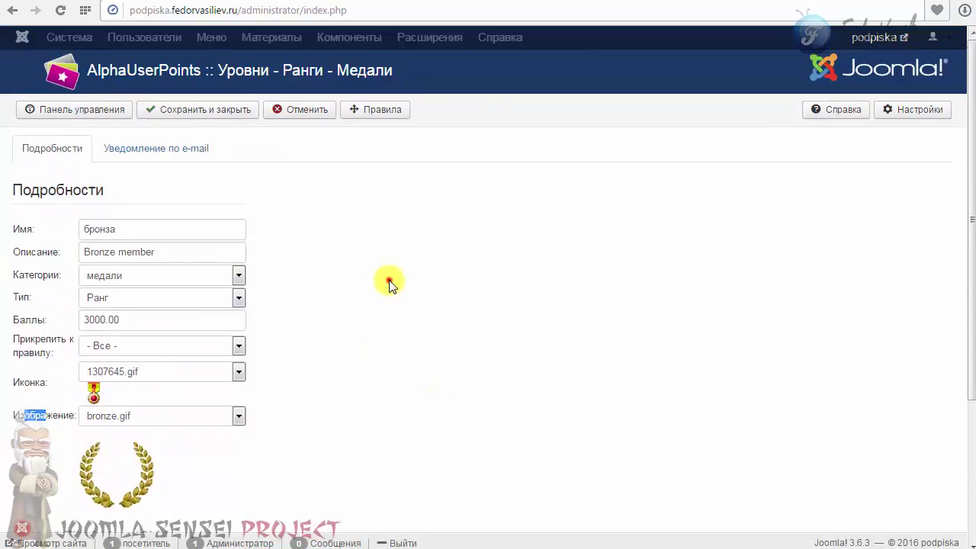
click(388, 281)
click(236, 111)
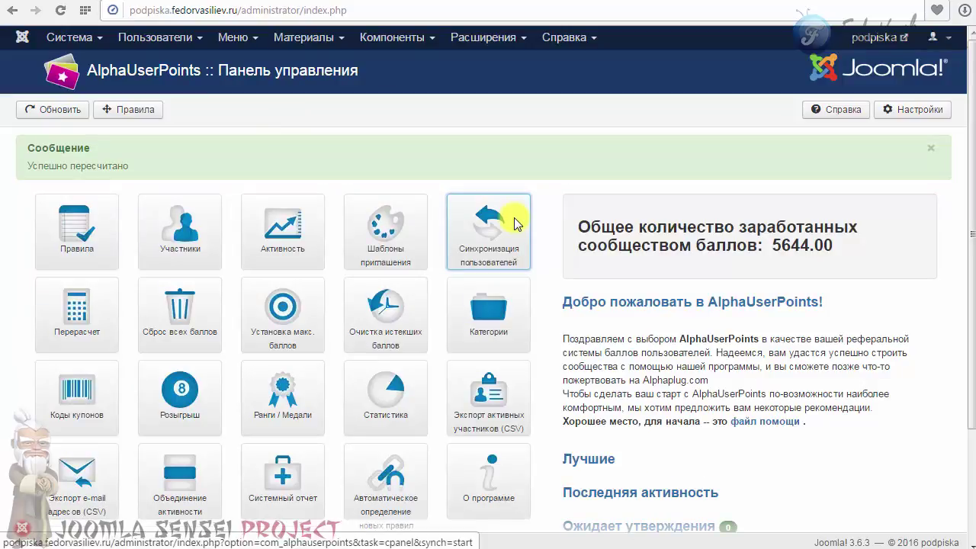
- Award 2000 points to the Super User account from the participants list and save and close
scroll(515, 224, down, 2)
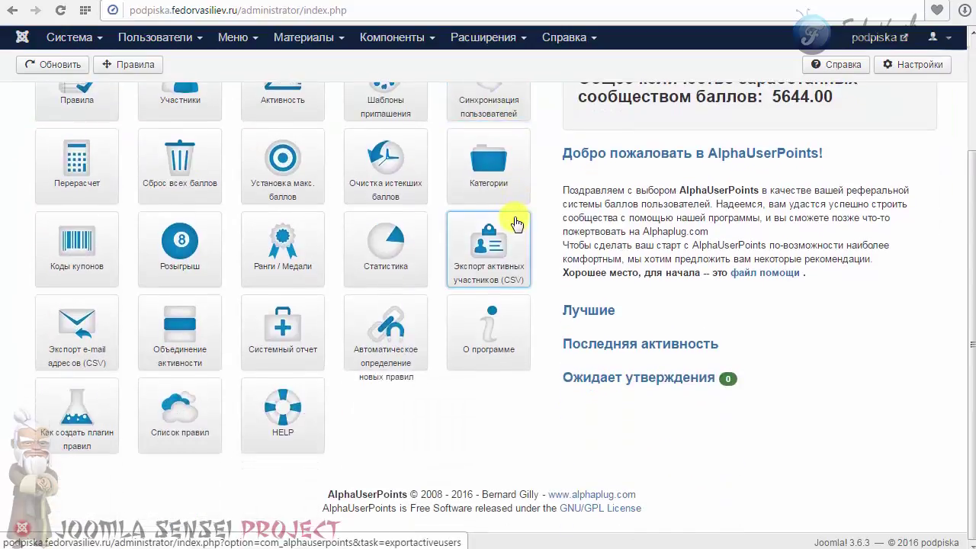
scroll(515, 224, up, 2)
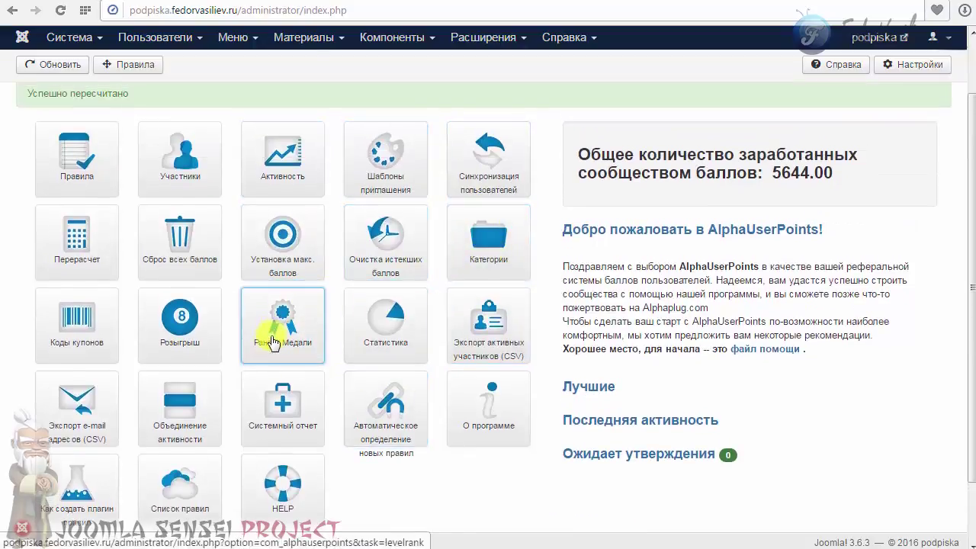
scroll(206, 393, up, 3)
click(177, 252)
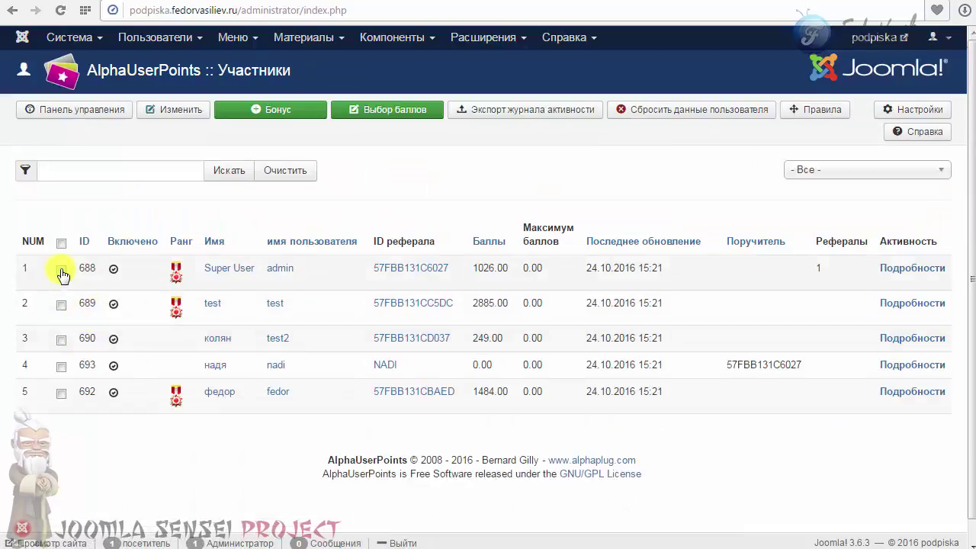
click(61, 269)
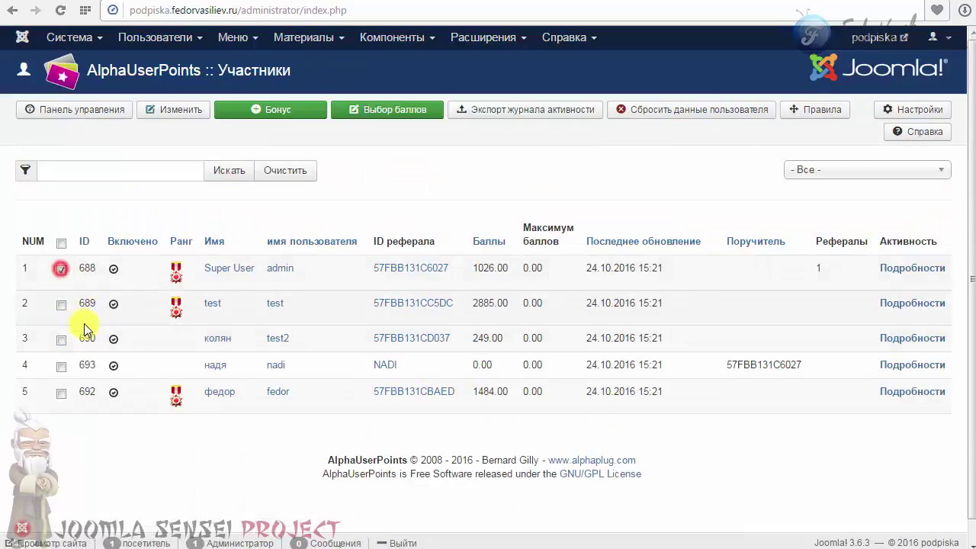
click(259, 130)
click(129, 177)
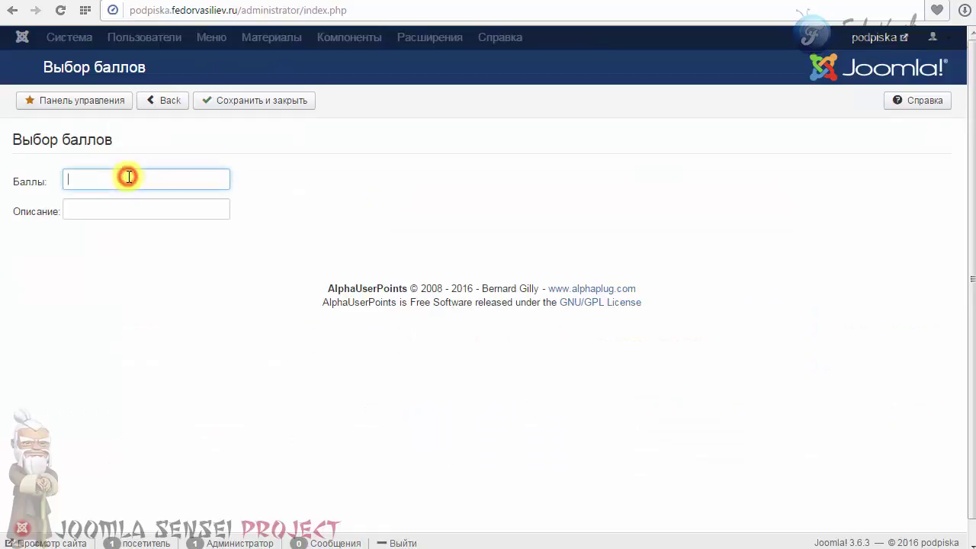
text(2000)
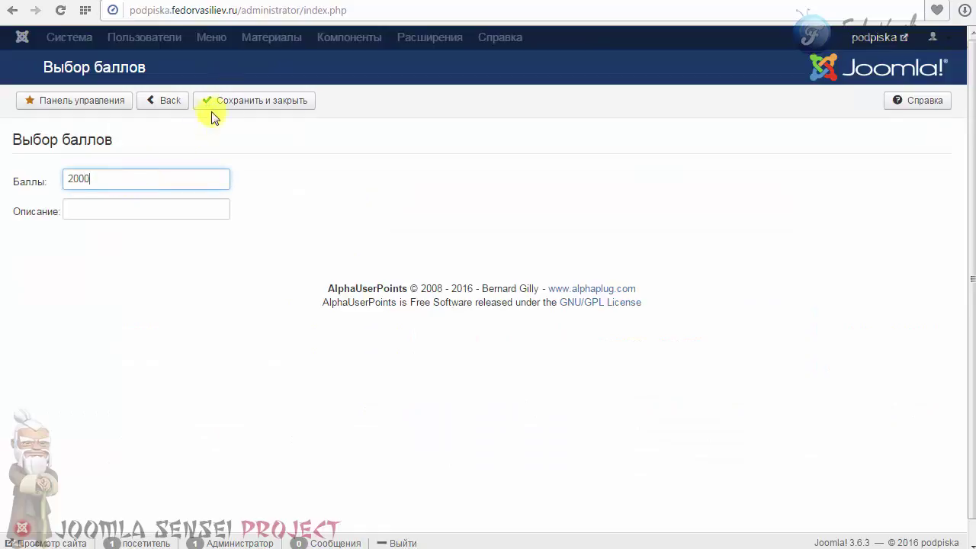
click(266, 102)
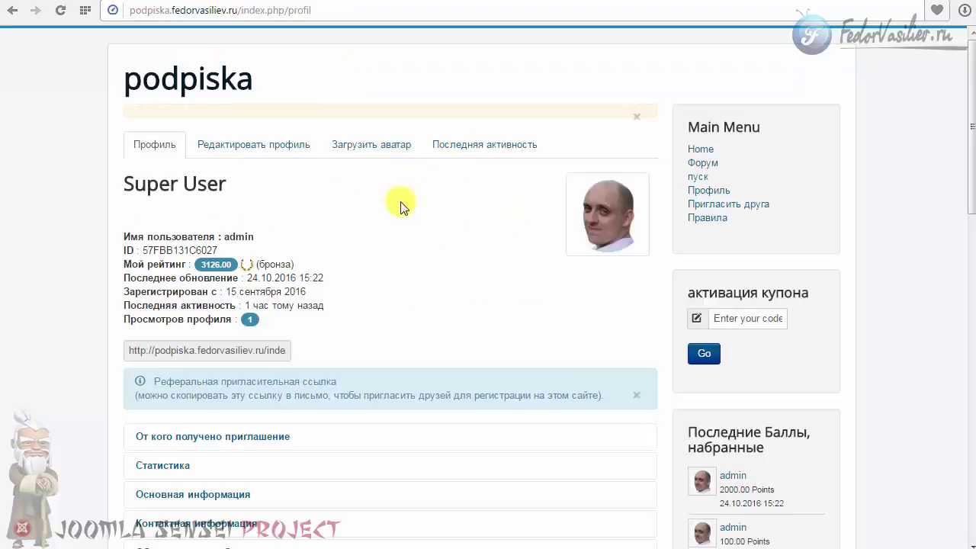
drag(144, 265, 223, 264)
click(244, 264)
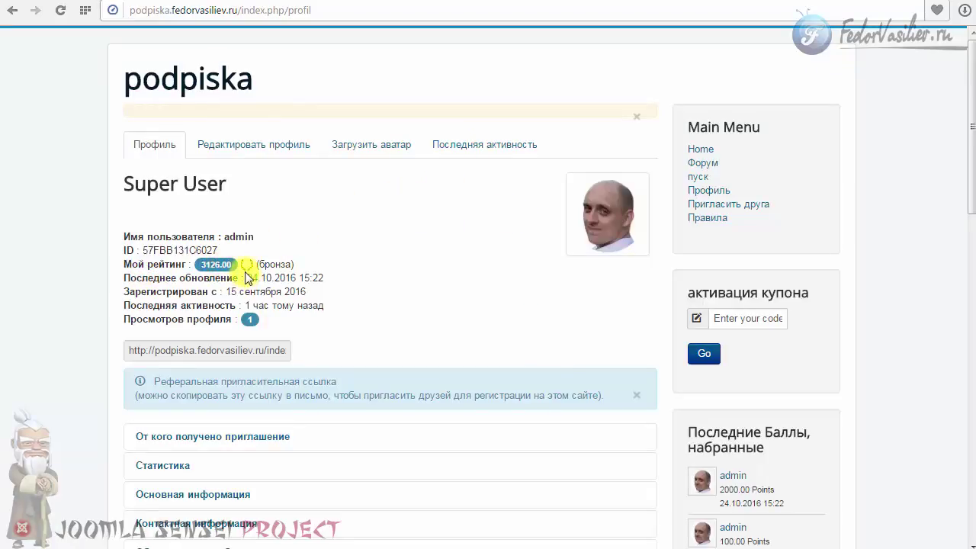
mouse_move(254, 264)
mouse_down()
mouse_move(305, 259)
mouse_move(255, 263)
mouse_up()
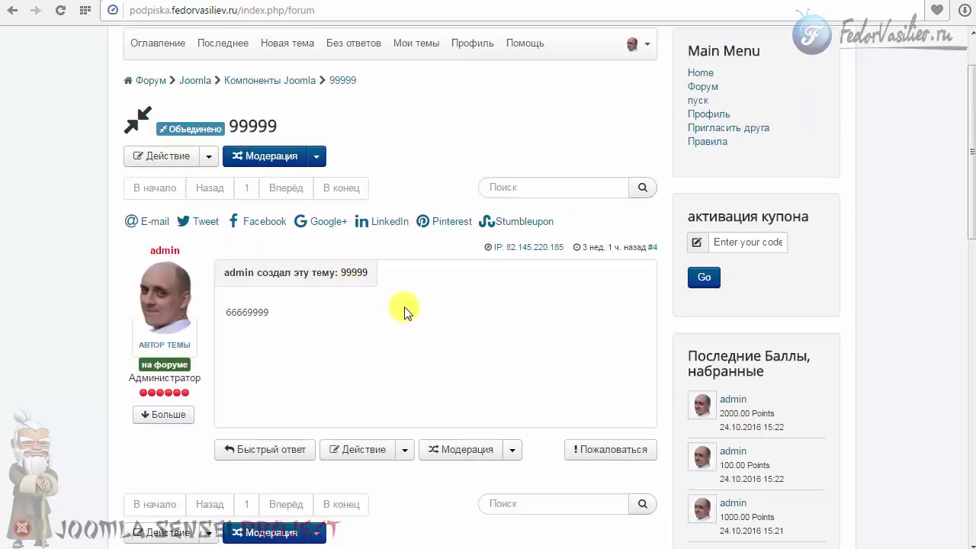
- Expand the author's details beside the forum post in topic 99999 and examine the points and medal shown there
scroll(355, 320, down, 2)
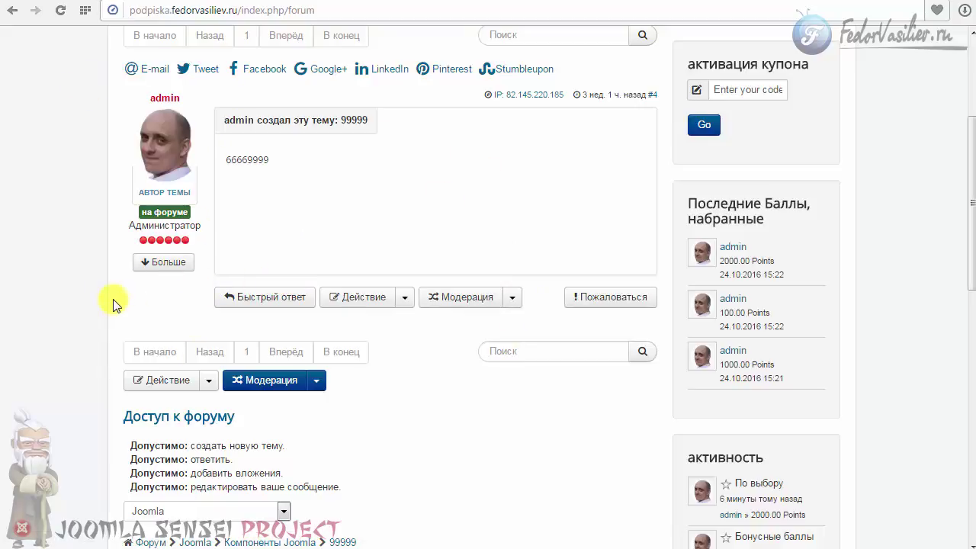
click(167, 266)
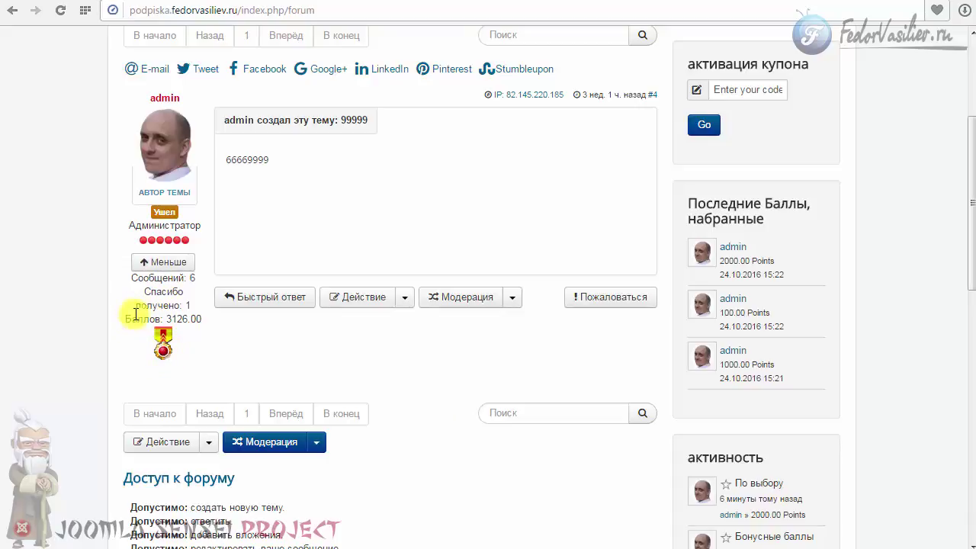
drag(126, 322, 203, 319)
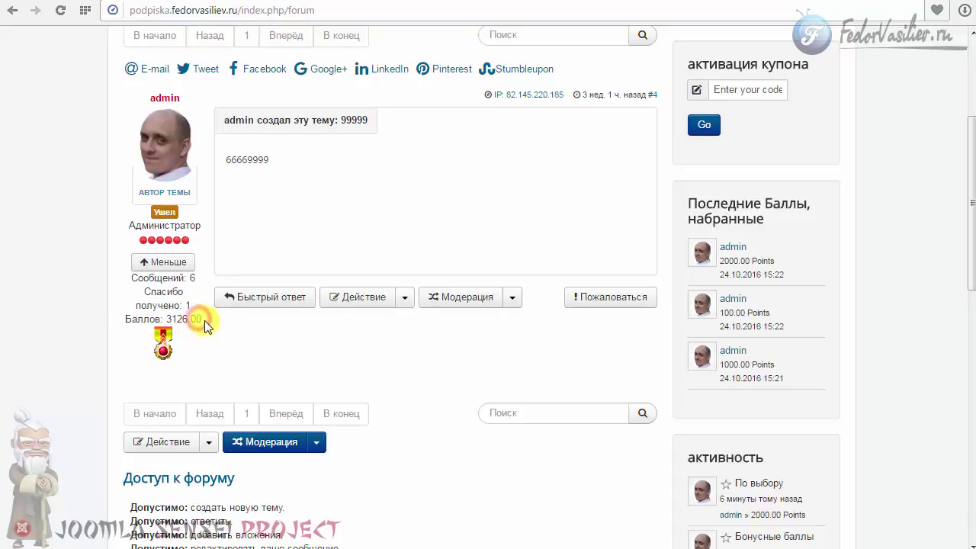
click(128, 319)
drag(126, 319, 202, 319)
click(128, 319)
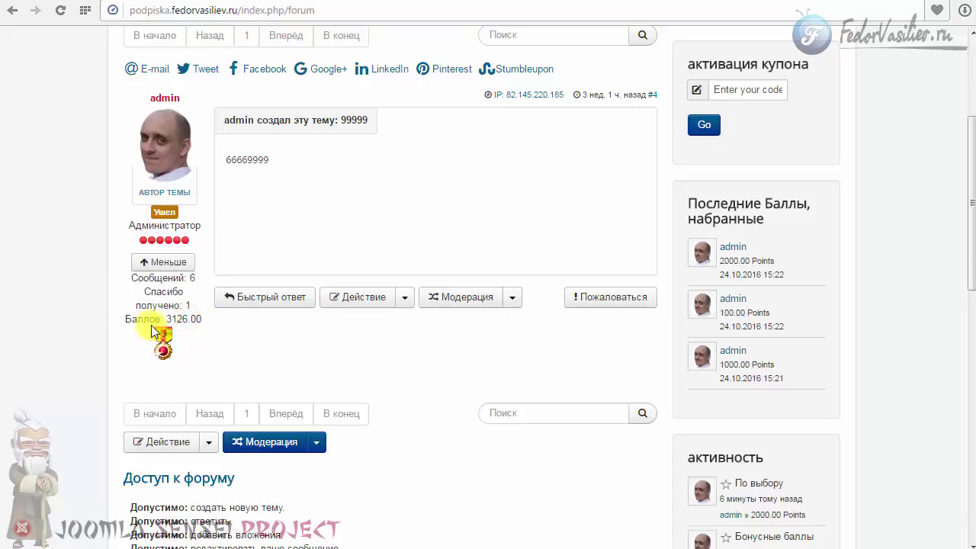
drag(127, 318, 202, 318)
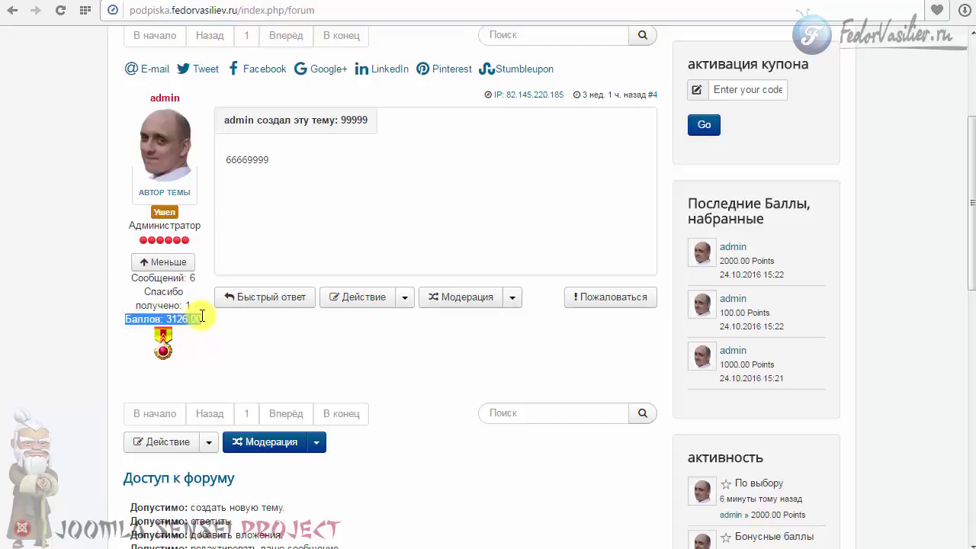
click(190, 319)
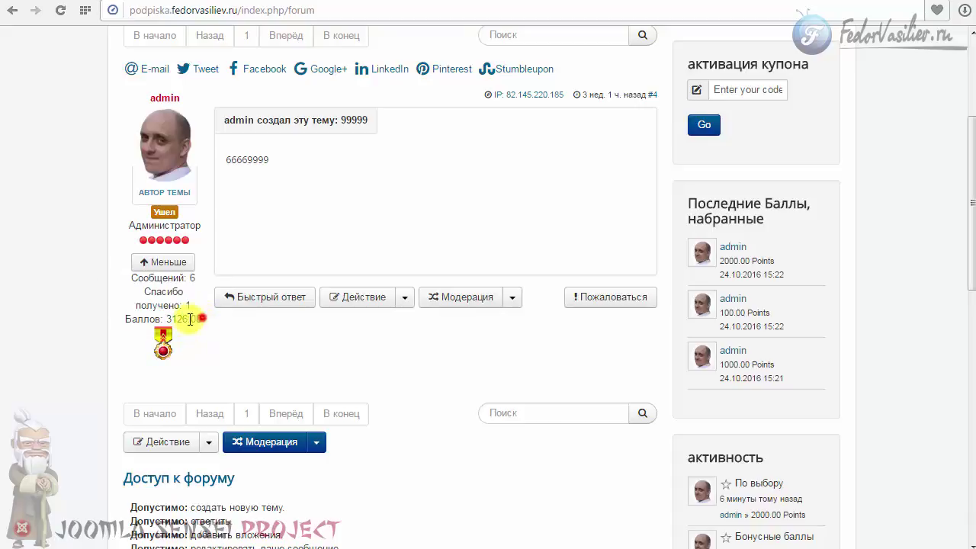
drag(191, 319, 126, 320)
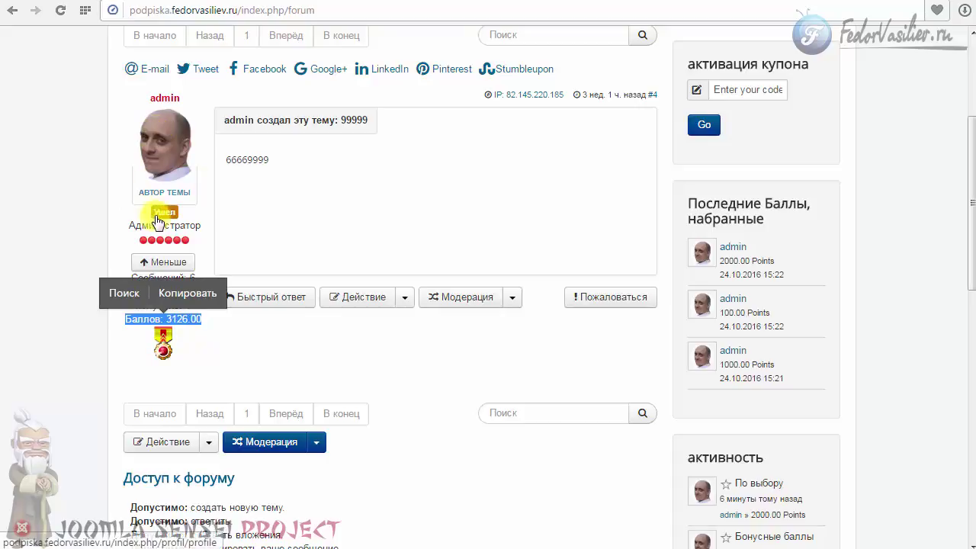
click(202, 366)
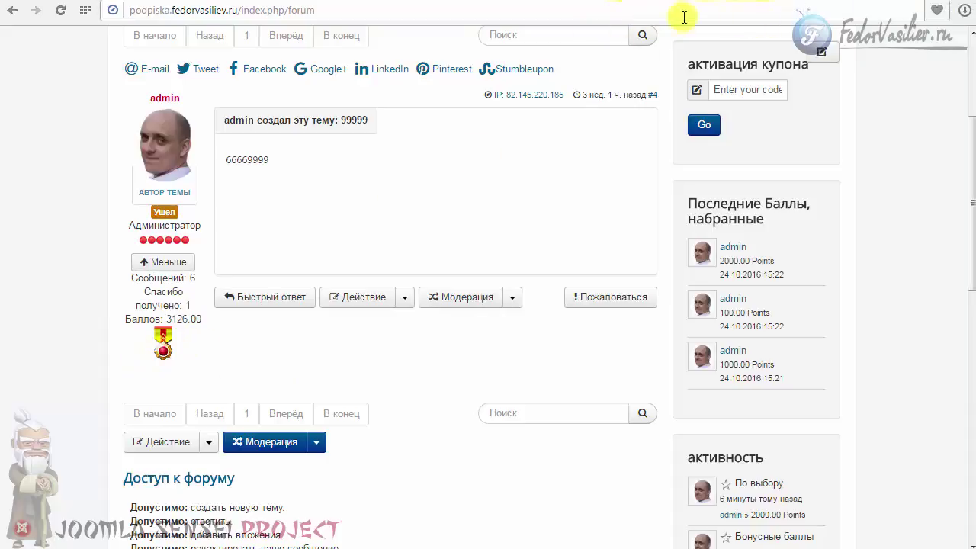
- Change the type of the "бронза" rank to "Медаль", save and close, and check its type in the ranks and medals list
click(632, 2)
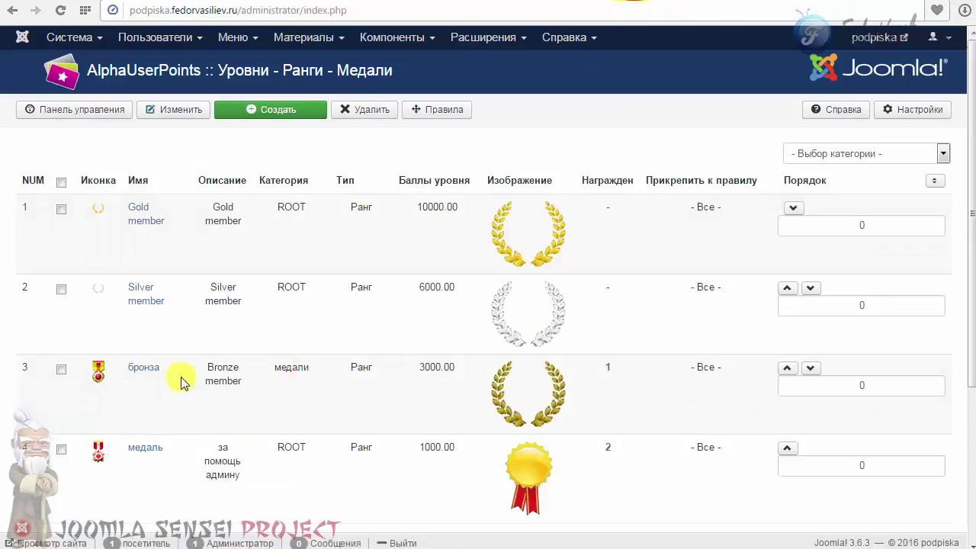
click(143, 368)
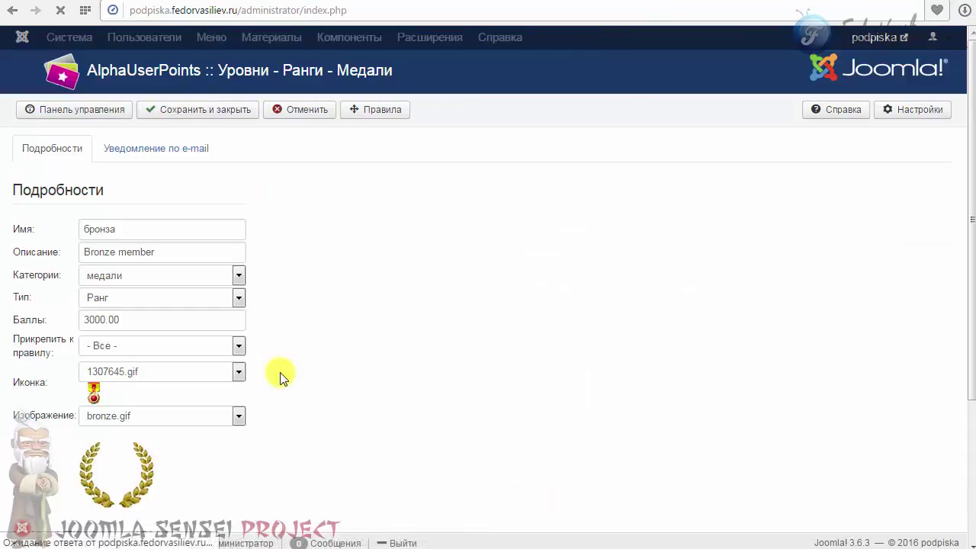
click(118, 298)
click(110, 327)
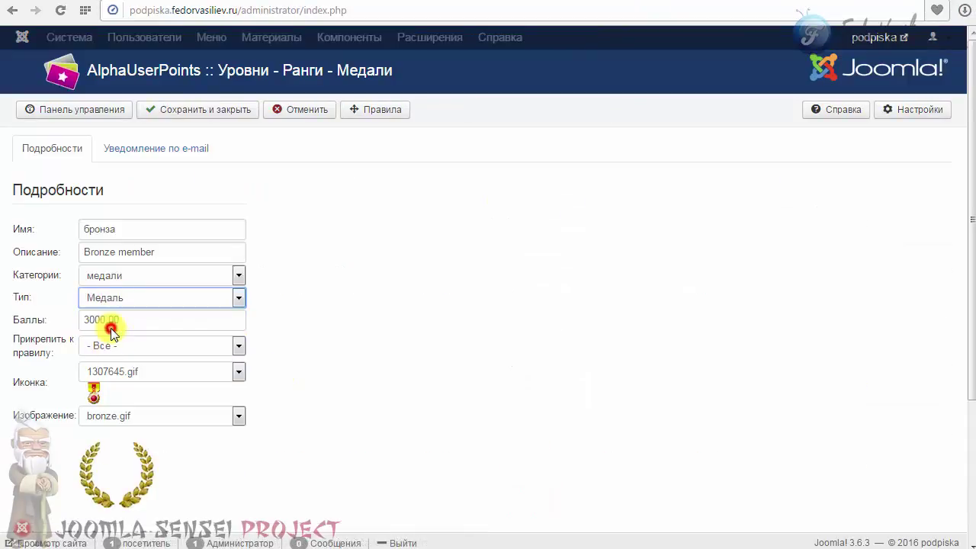
click(218, 109)
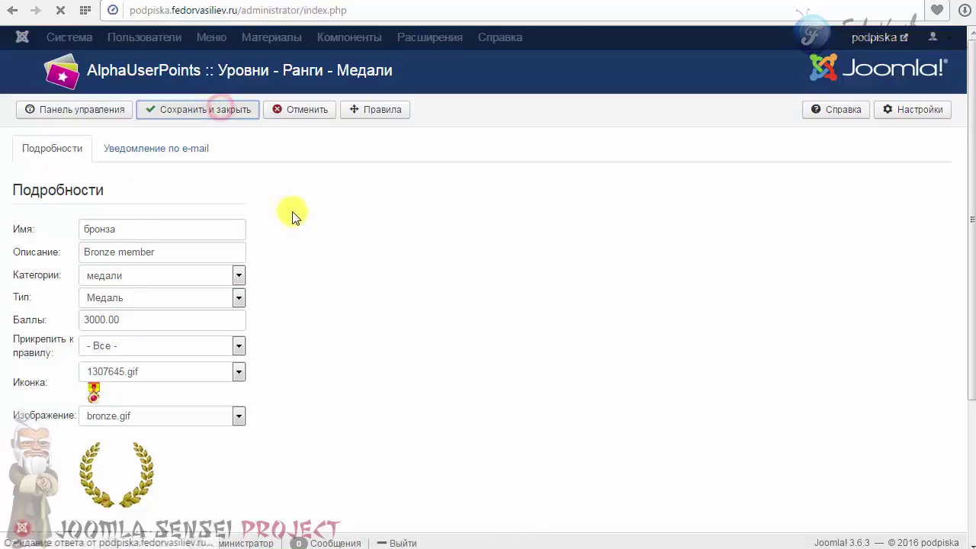
click(283, 414)
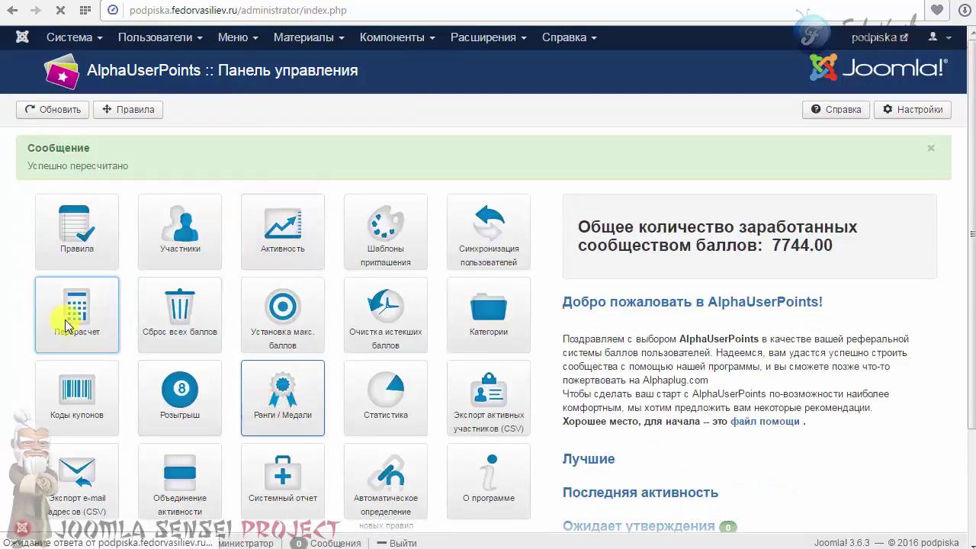
scroll(65, 325, down, 1)
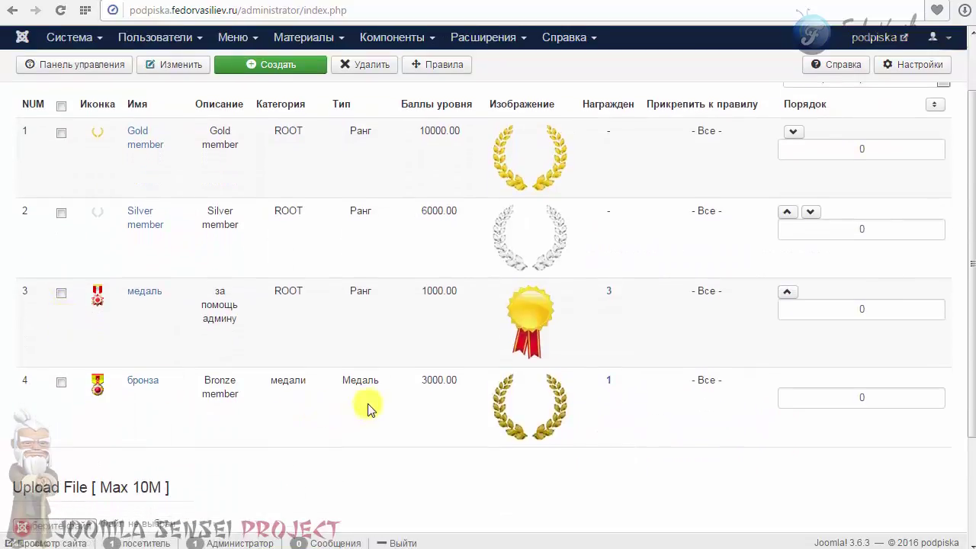
drag(390, 373, 344, 380)
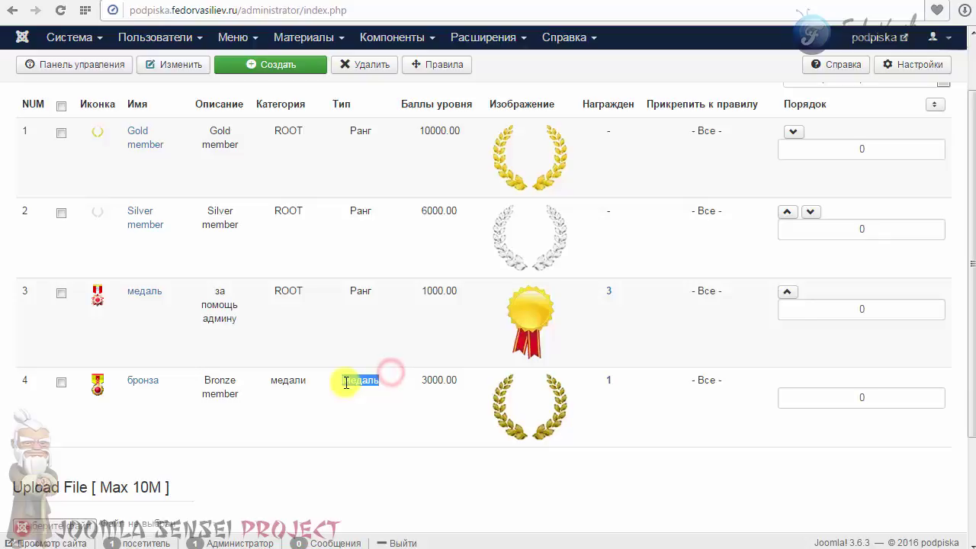
- Change the type of the "медаль" rank to "Медаль", save and close, and reload the forum topic to check the author's medals
click(136, 295)
click(121, 299)
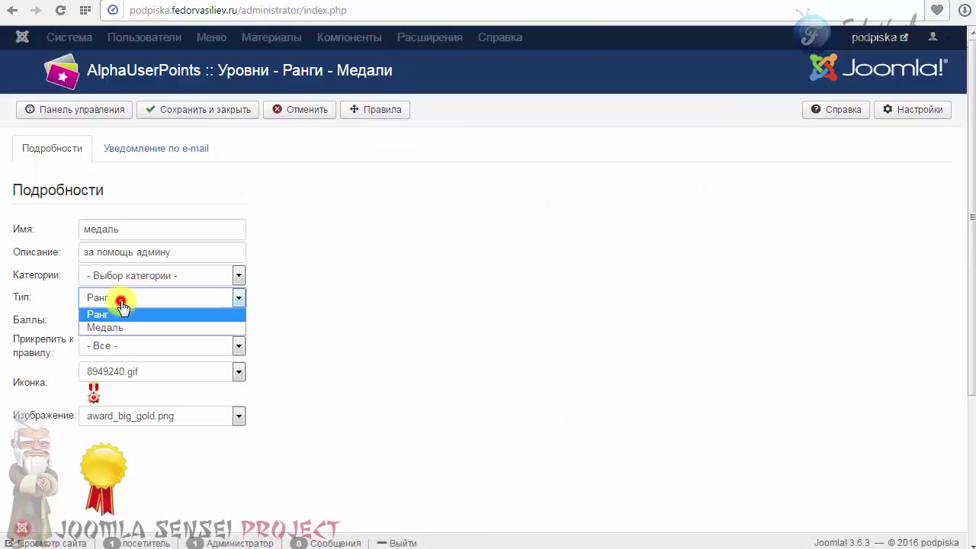
click(118, 329)
click(192, 108)
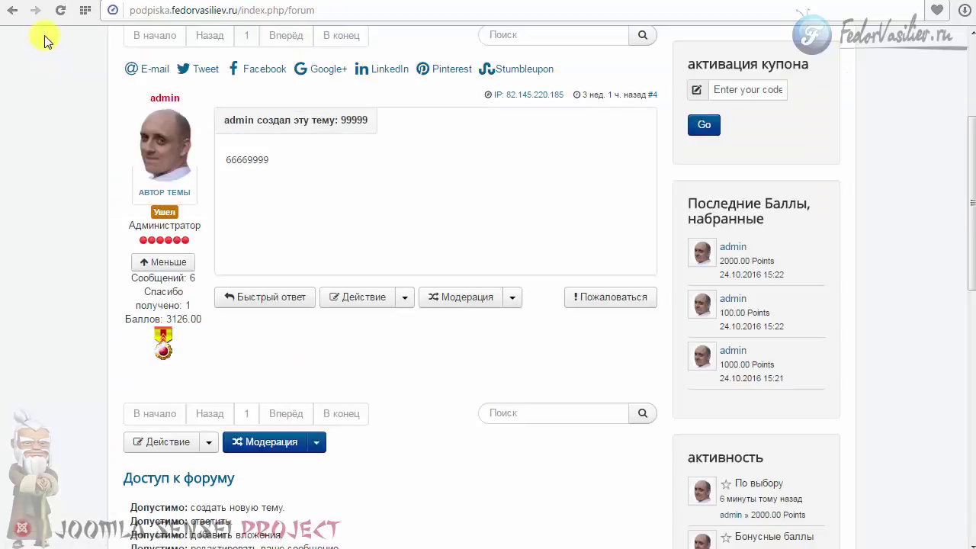
click(61, 11)
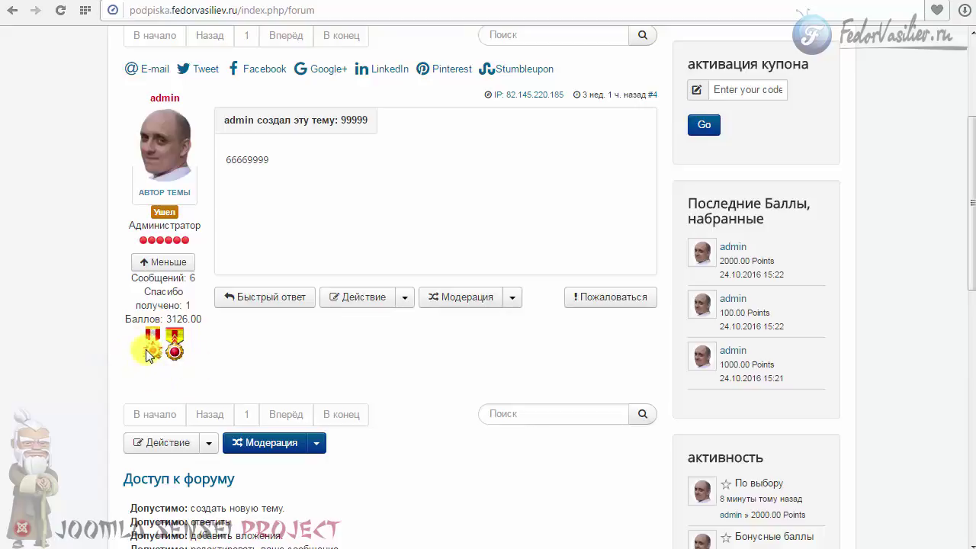
scroll(95, 341, up, 1)
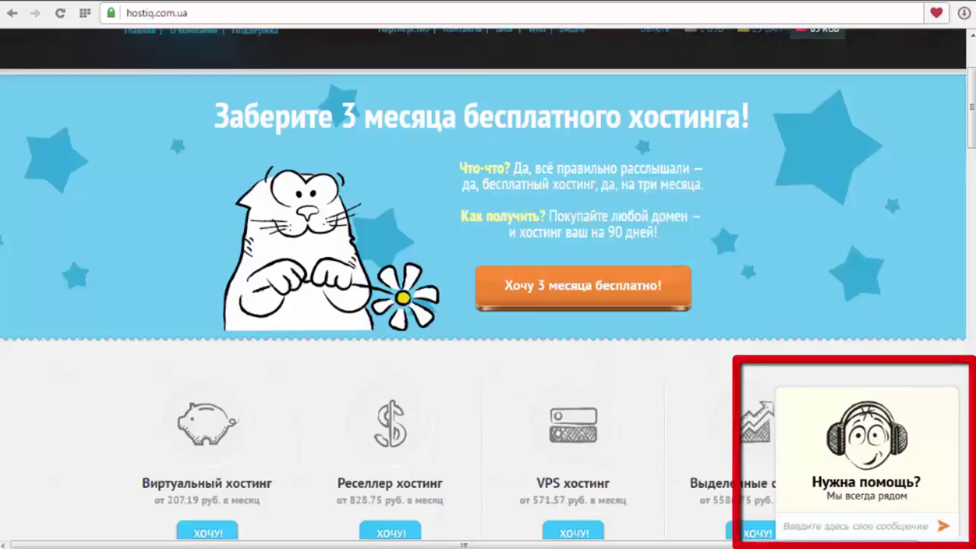
- Open the support chat form on the hostiq.com.ua site, view it and minimise it
click(859, 484)
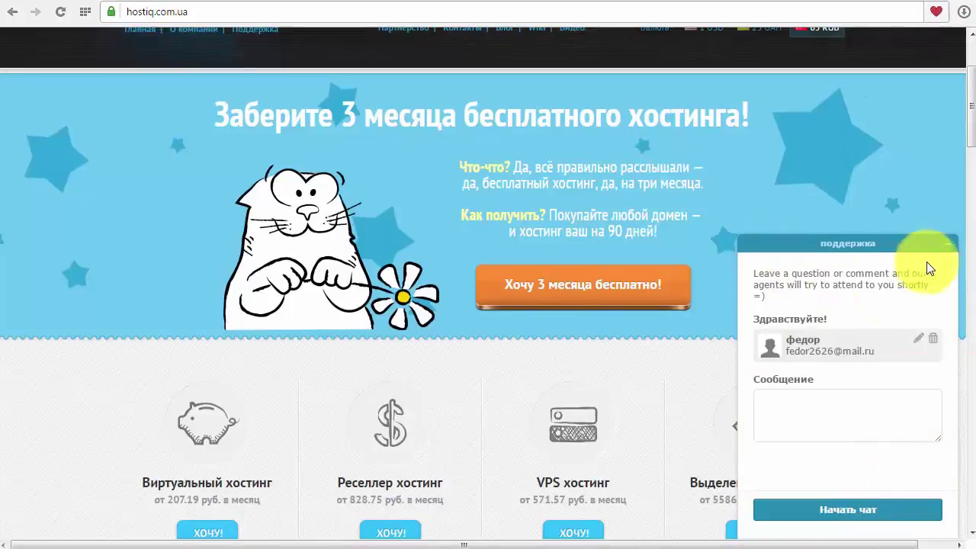
click(947, 243)
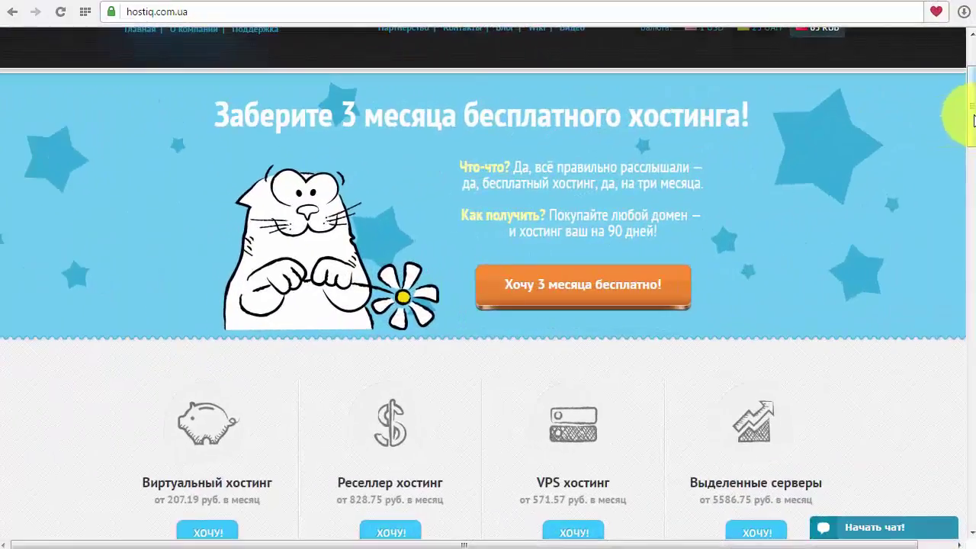
mouse_move(970, 120)
mouse_down()
mouse_move(967, 157)
mouse_move(968, 120)
mouse_up()
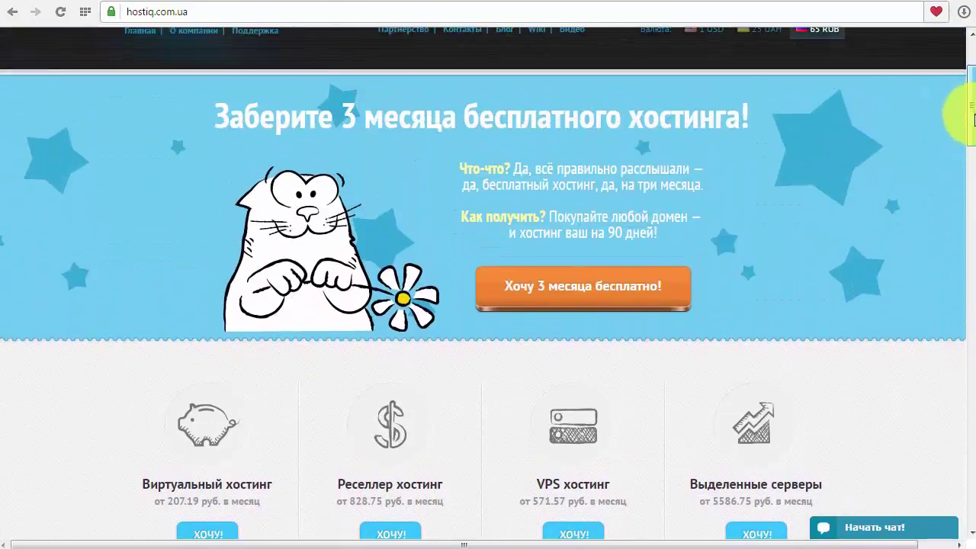